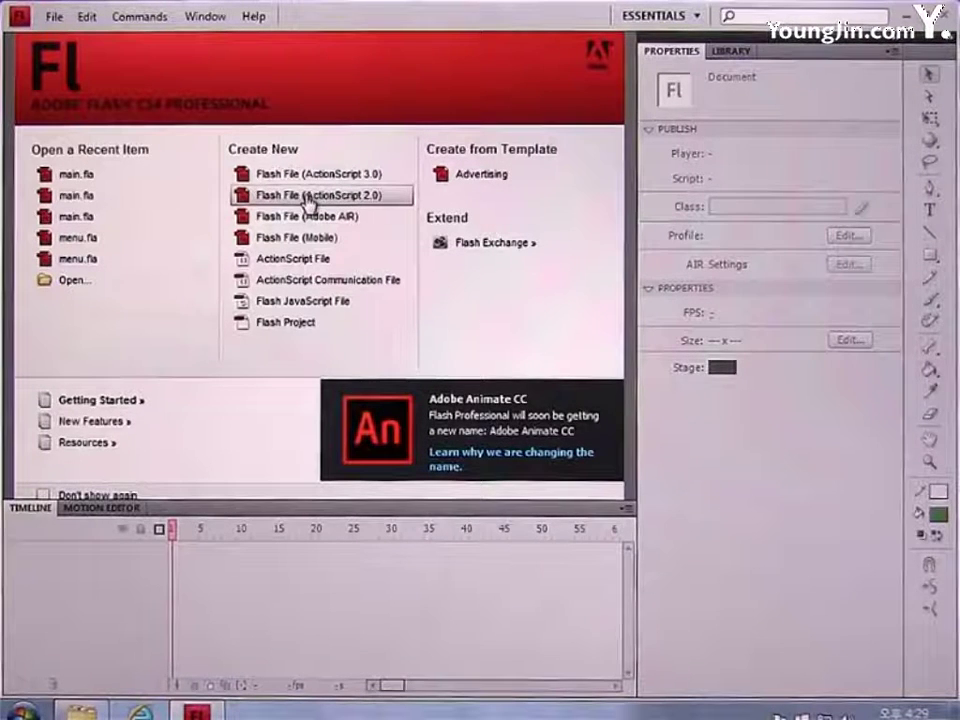
Step: Create a new Flash file for ActionScript 2.0 and set its stage to 620 x 150 px at 30 fps
click(371, 198)
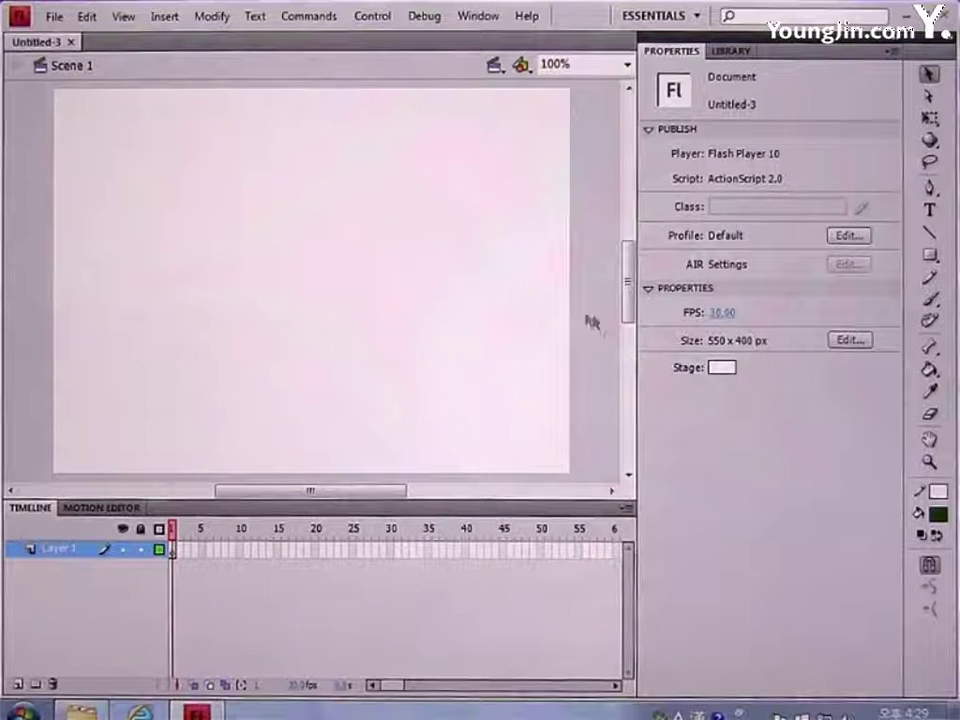
click(850, 340)
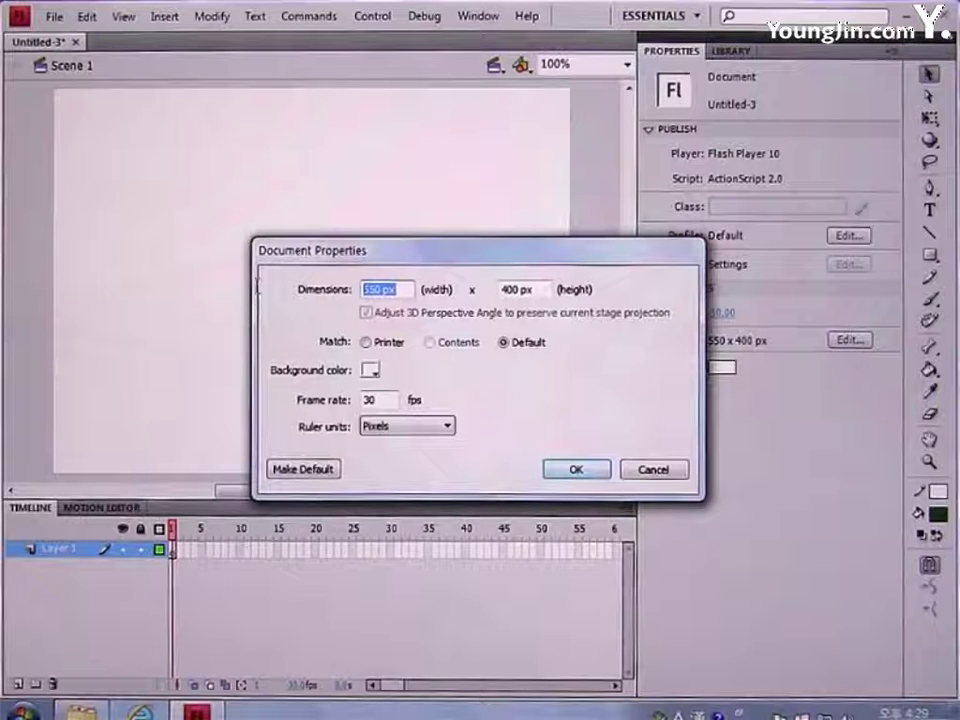
text(620)
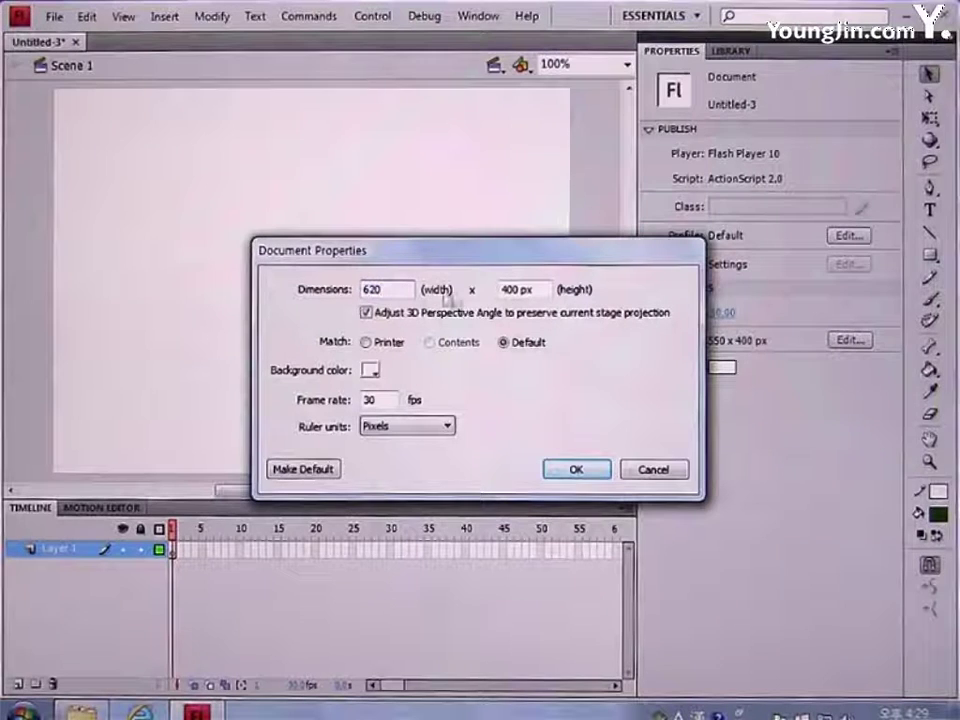
key(Tab)
text(15)
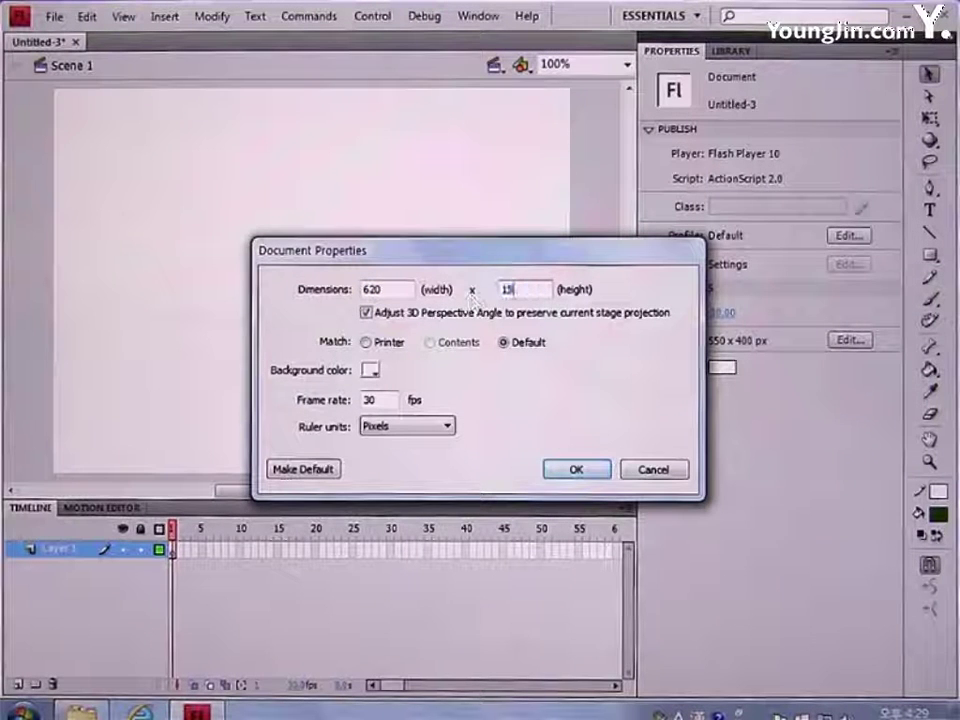
double_click(382, 400)
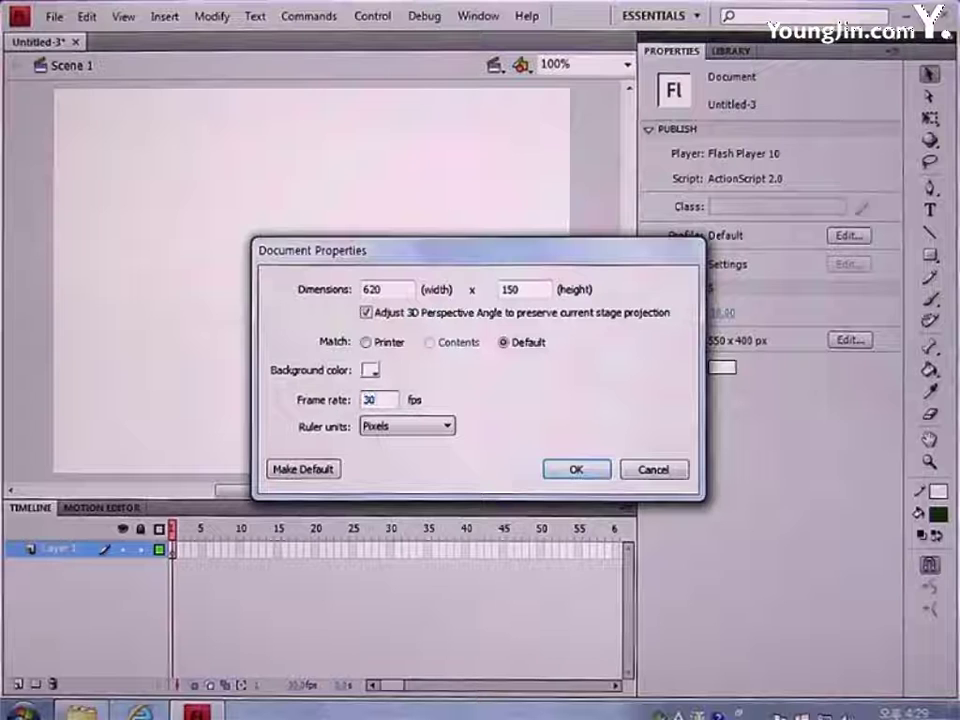
click(570, 470)
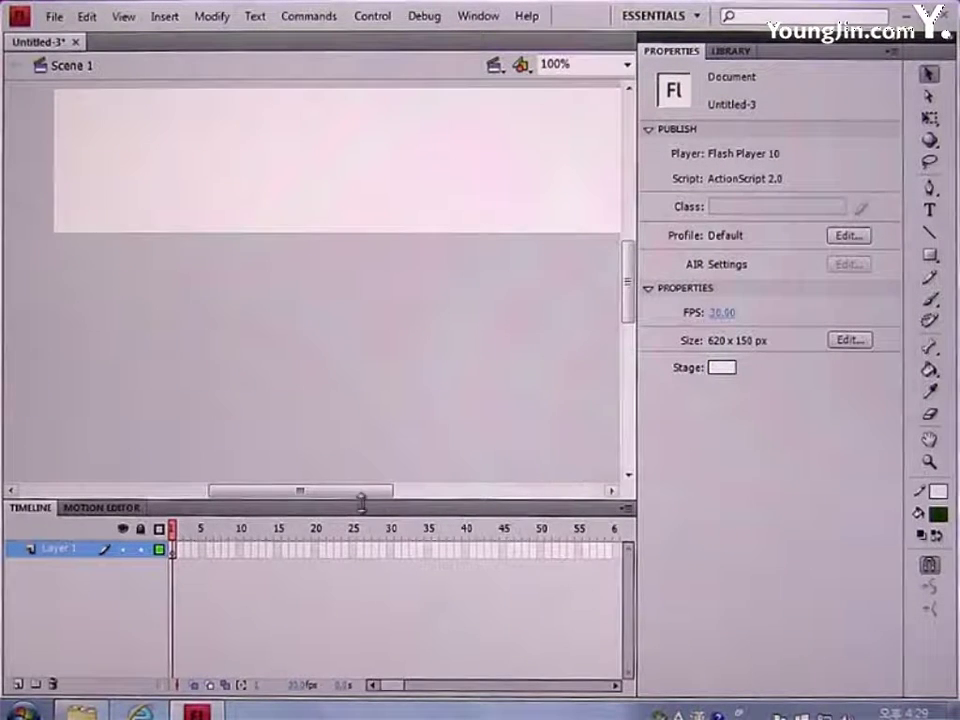
Step: Import the fla_bg image from the images folder onto the stage
drag(358, 492, 366, 492)
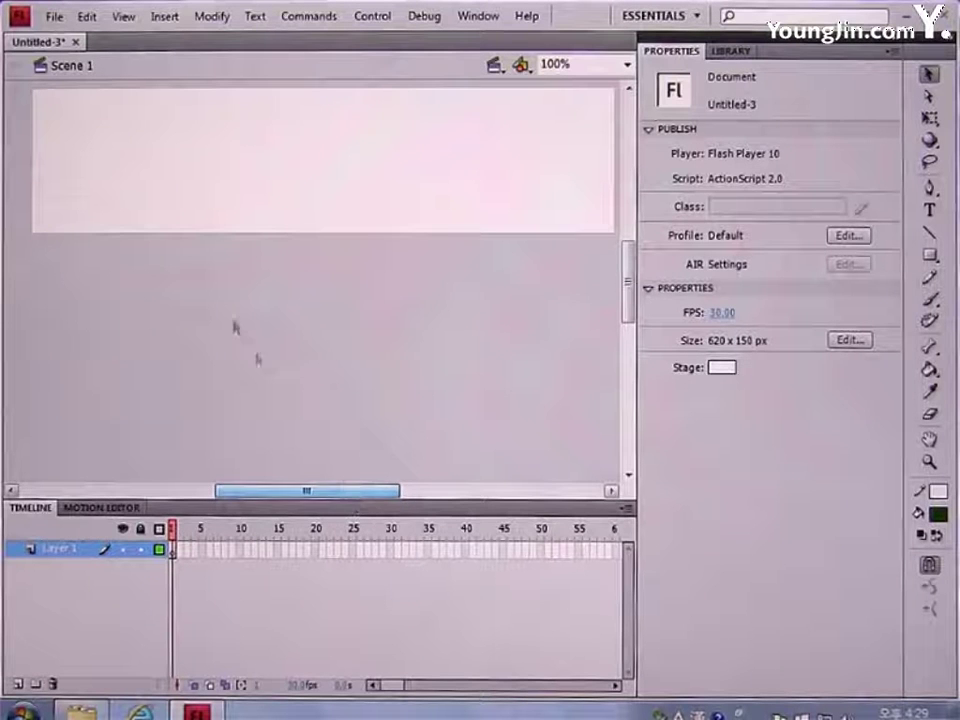
click(58, 18)
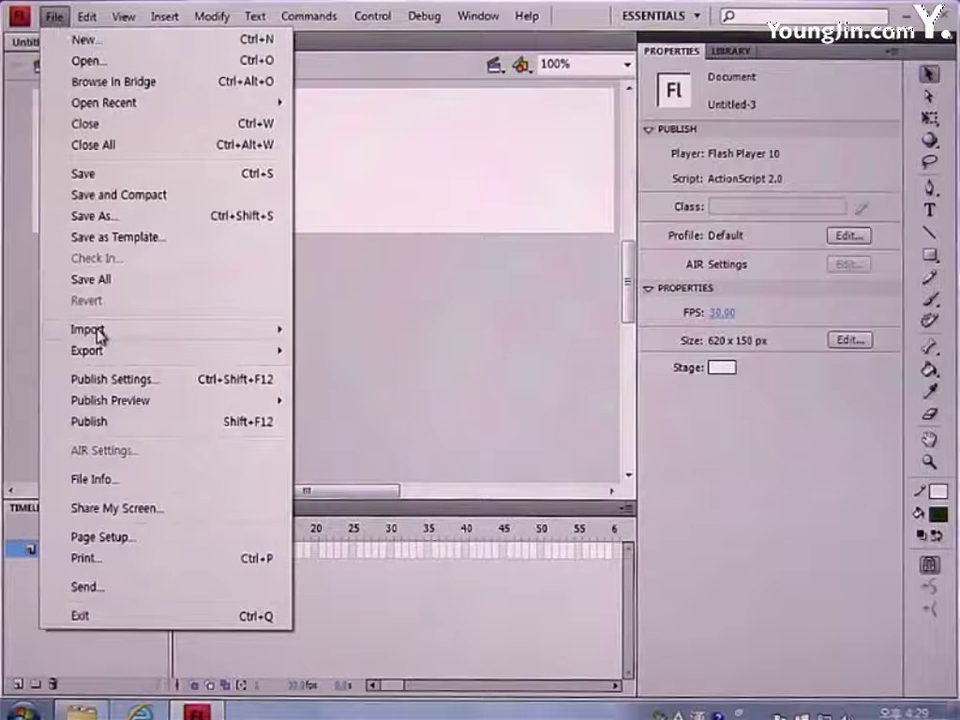
mouse_move(165, 332)
click(358, 331)
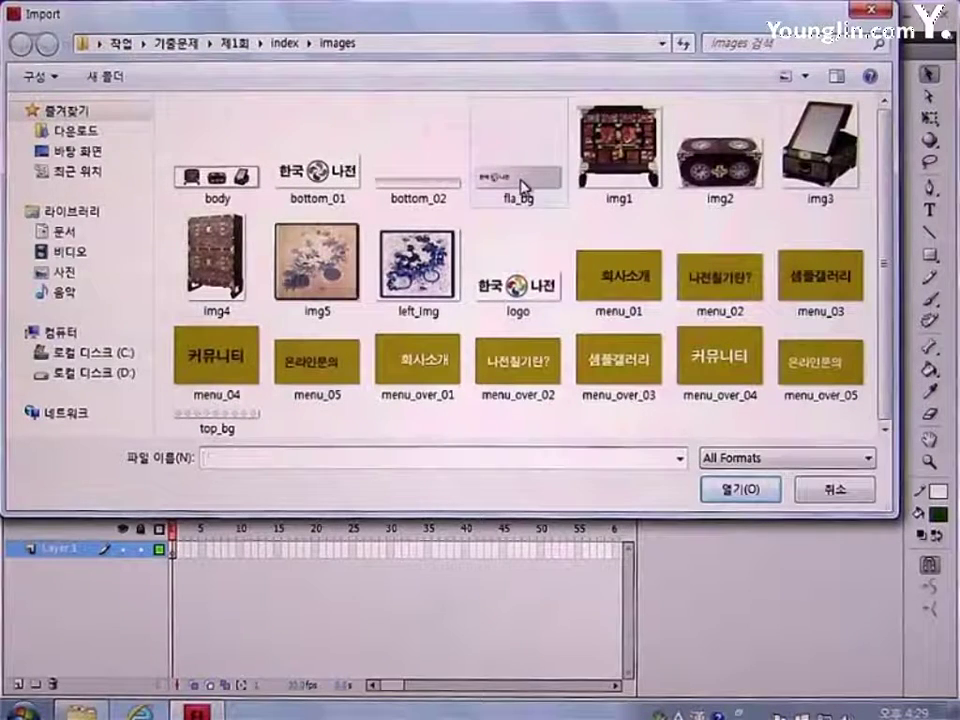
click(525, 185)
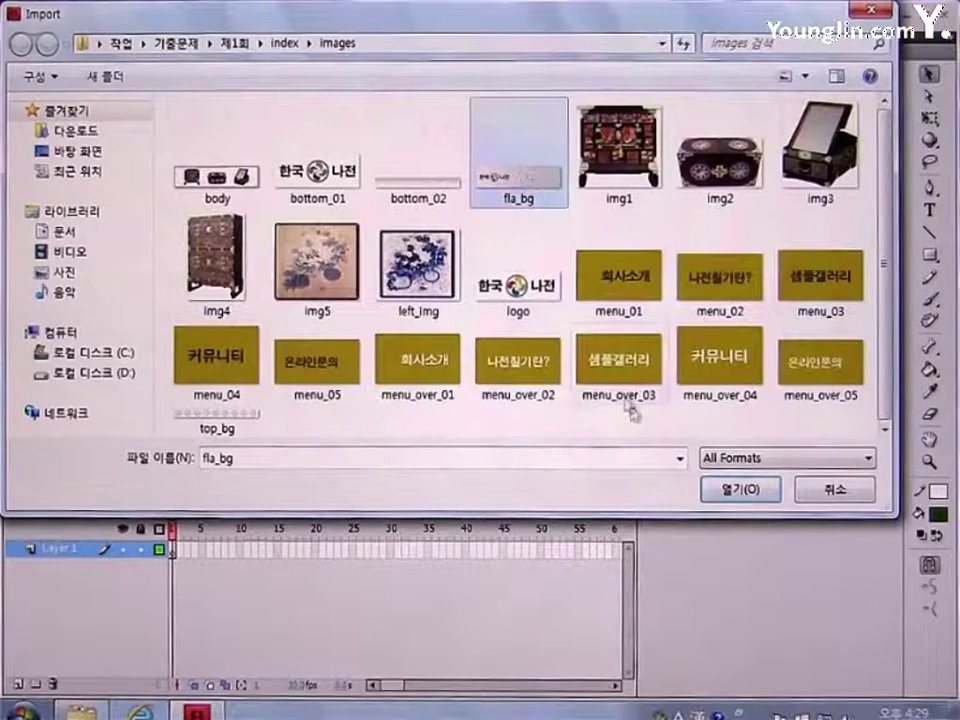
click(738, 490)
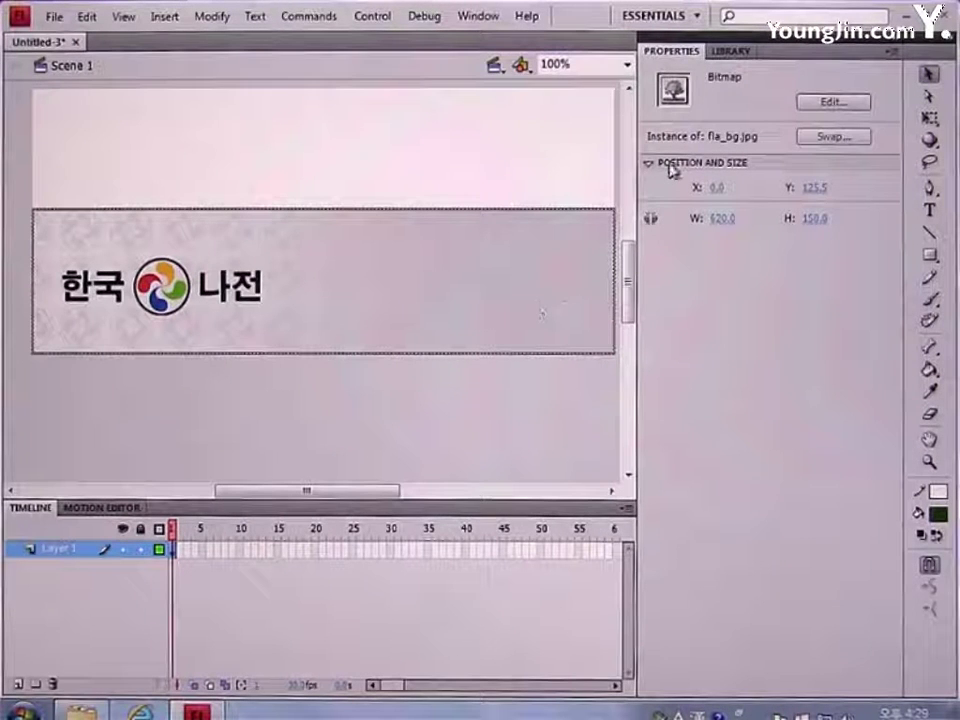
Step: Set the fla_bg bitmap's position to X 0, Y 0 and its size to 620 wide by 150 high
click(716, 188)
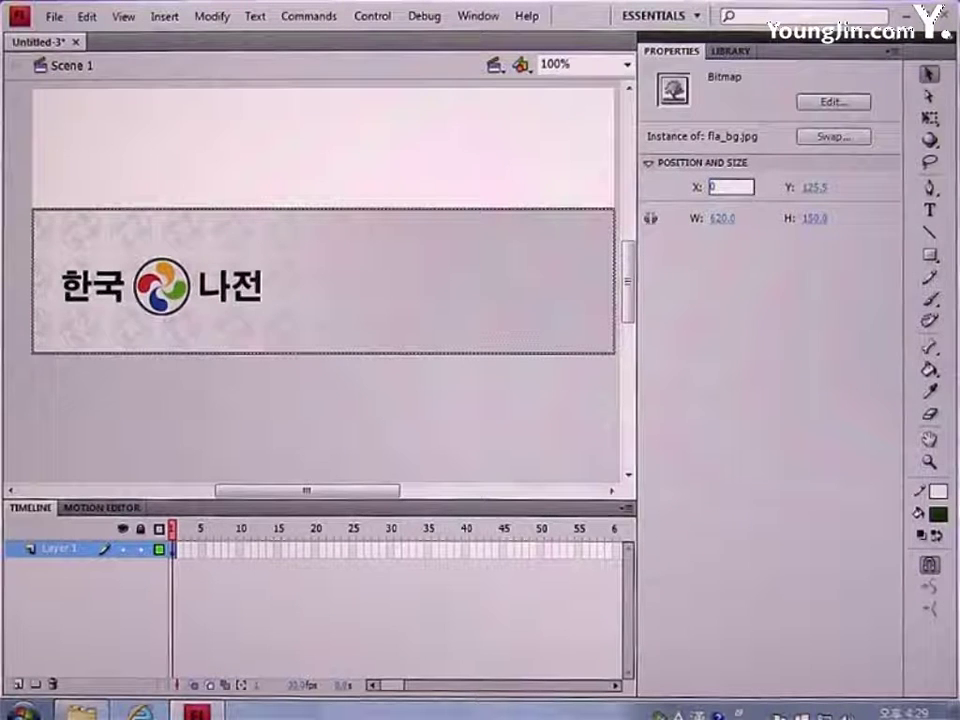
click(818, 188)
text(0)
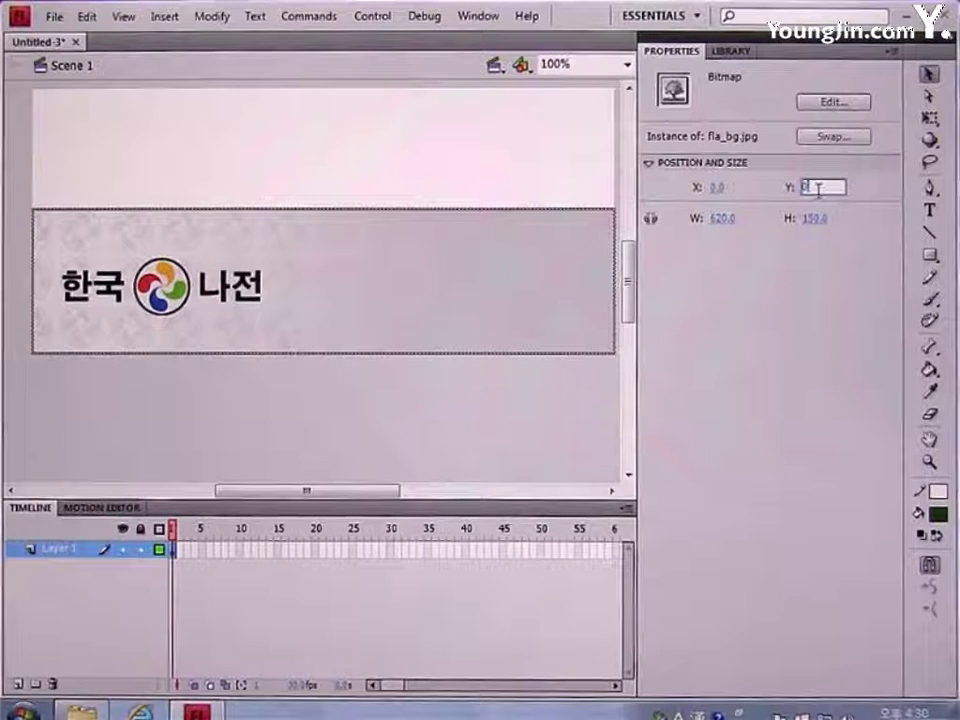
click(724, 219)
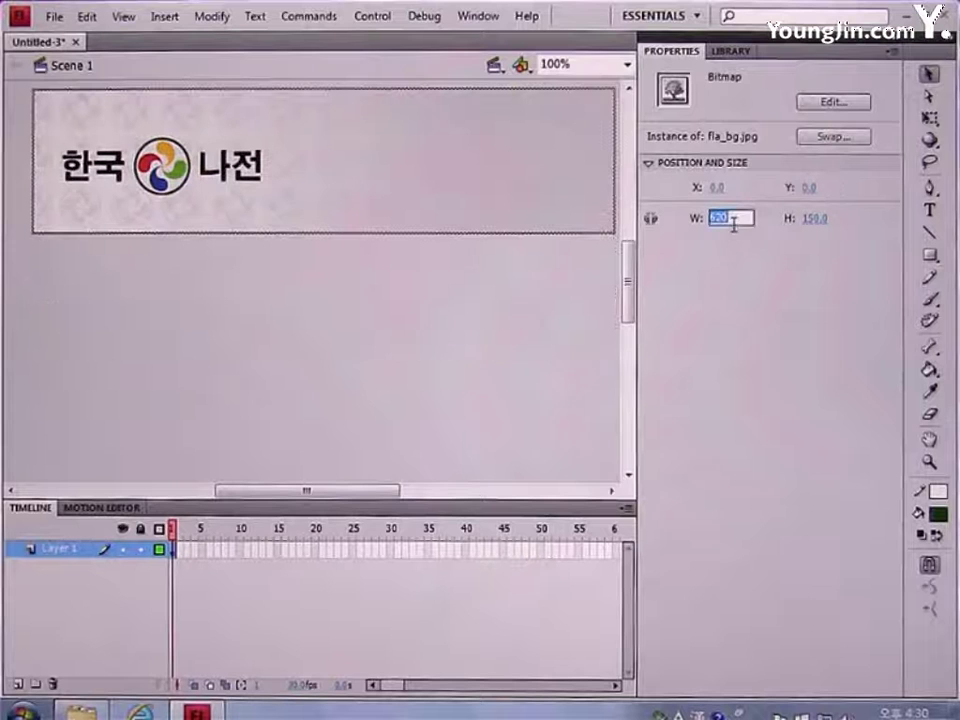
text(620)
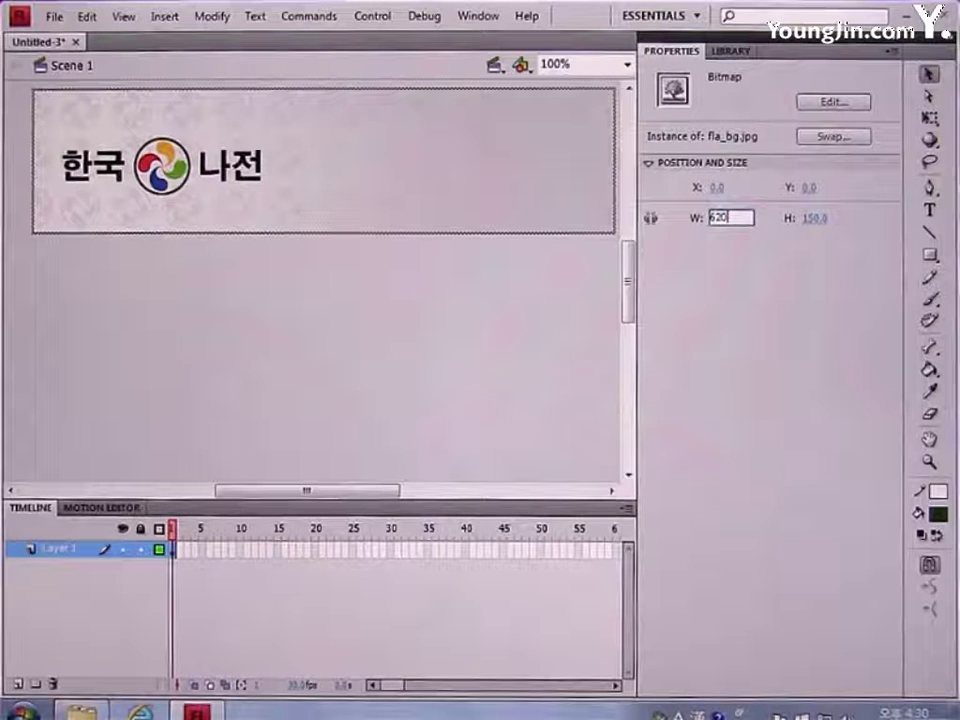
click(813, 220)
text(150)
key(Return)
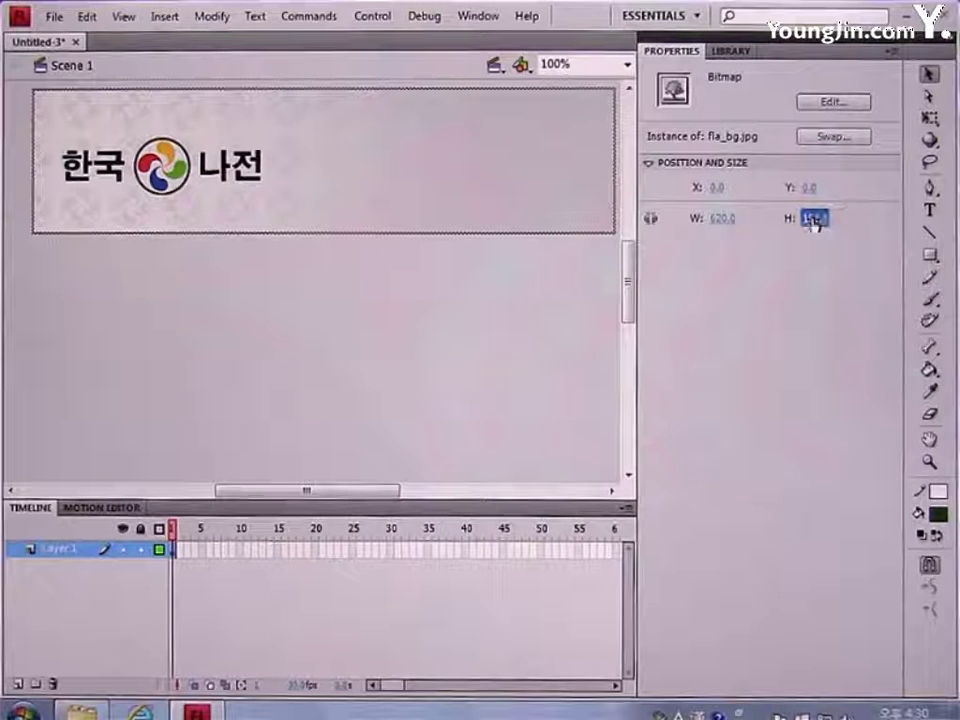
Step: Create a new graphic symbol named img1
drag(626, 300, 632, 278)
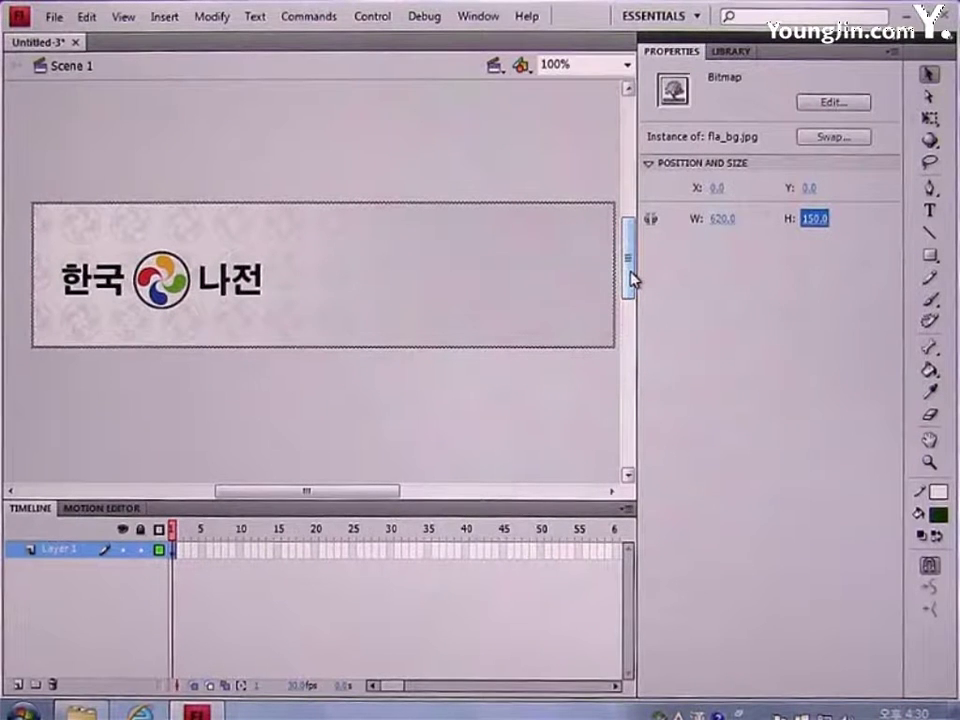
key(ctrl+F8)
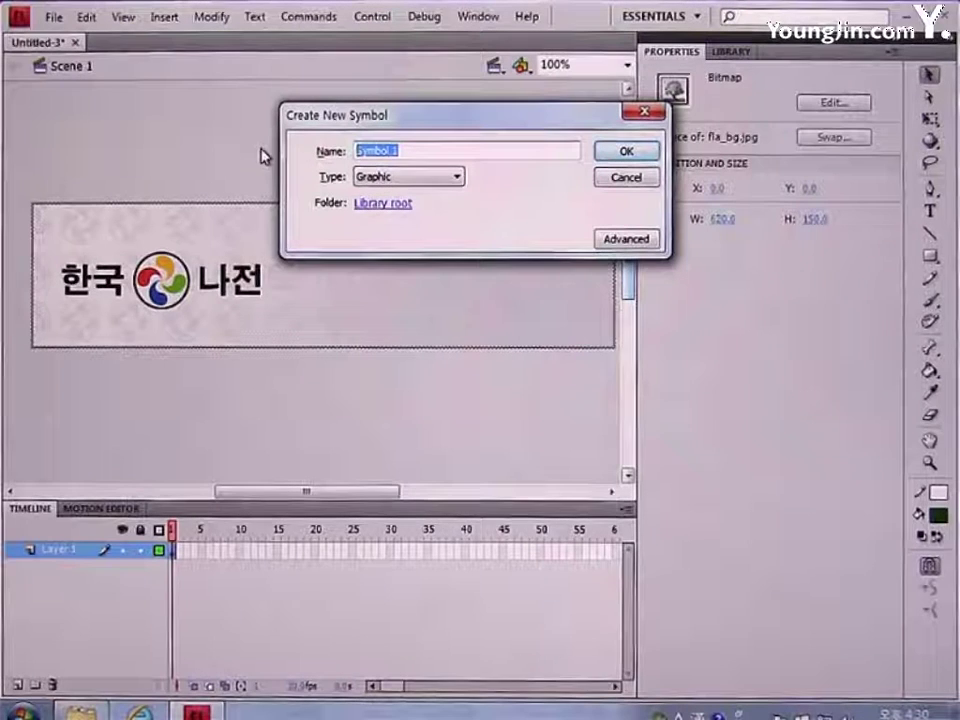
text(img1)
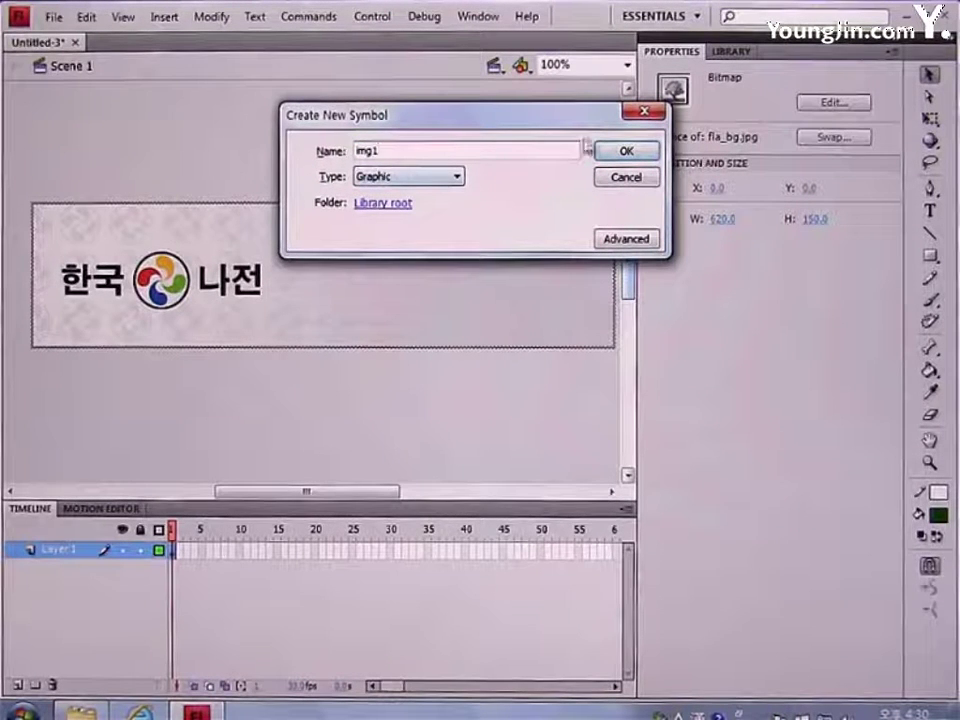
click(624, 151)
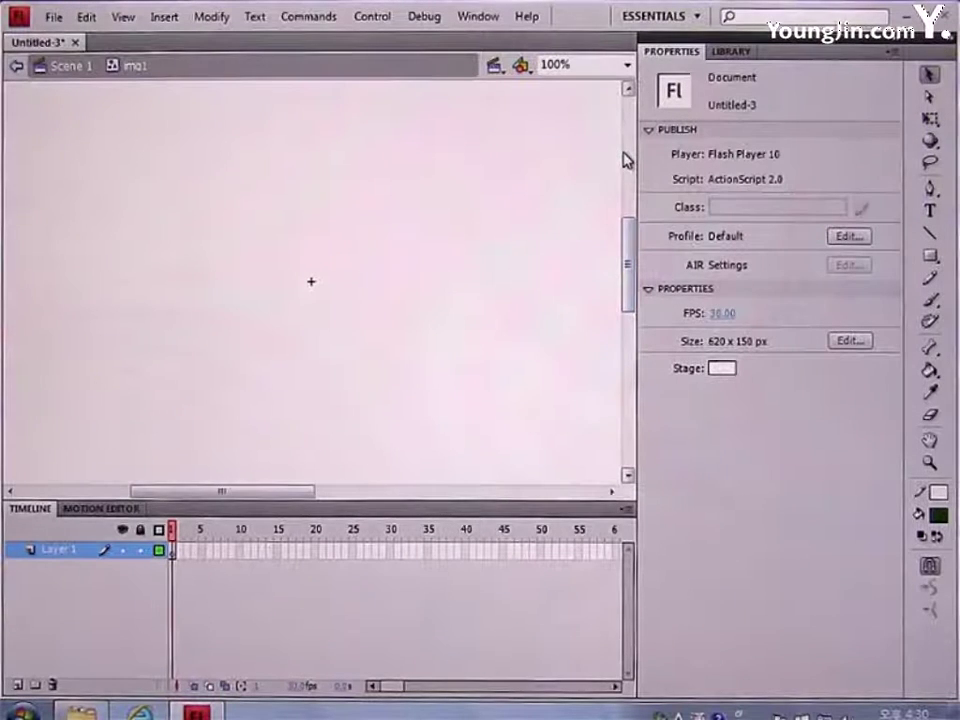
Step: Import only the img1 picture into the img1 symbol, without the rest of the image sequence
click(54, 17)
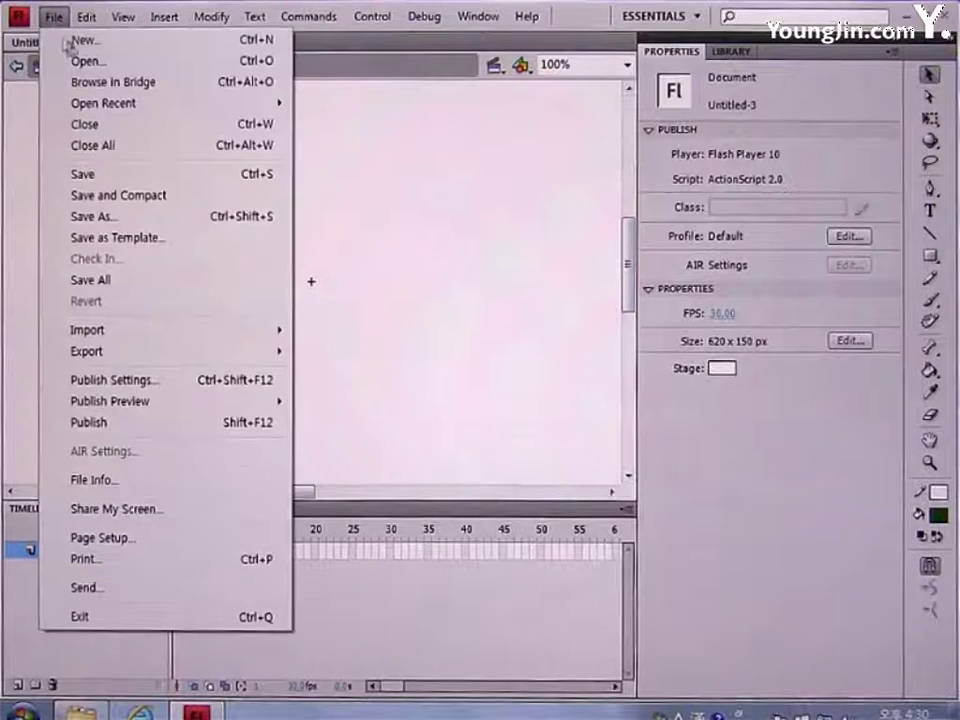
mouse_move(138, 333)
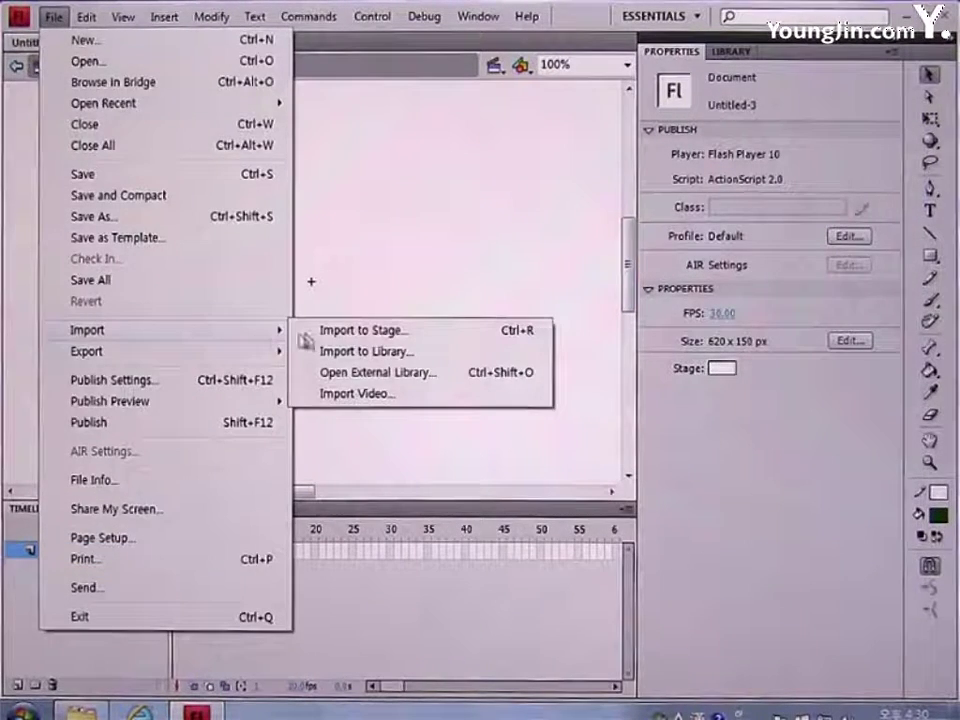
click(356, 335)
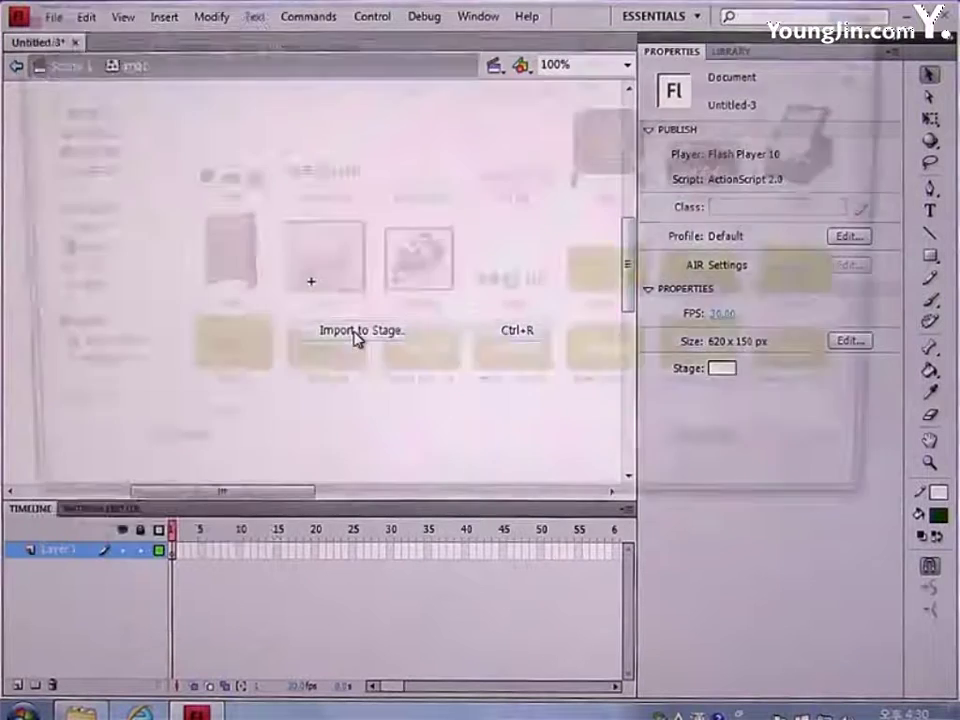
click(620, 175)
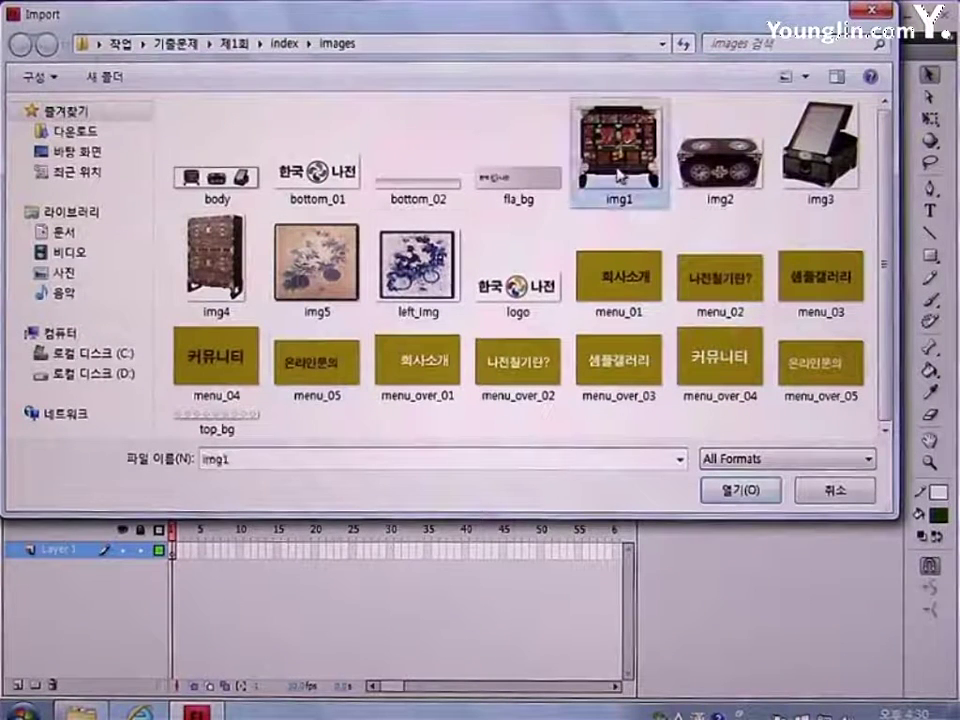
click(722, 492)
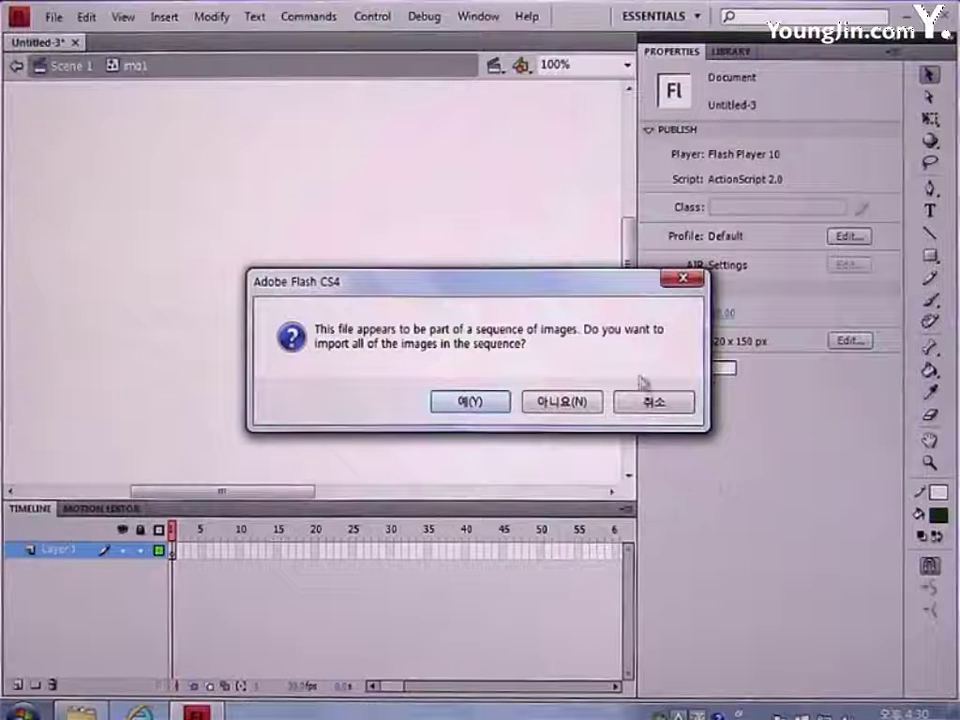
click(566, 405)
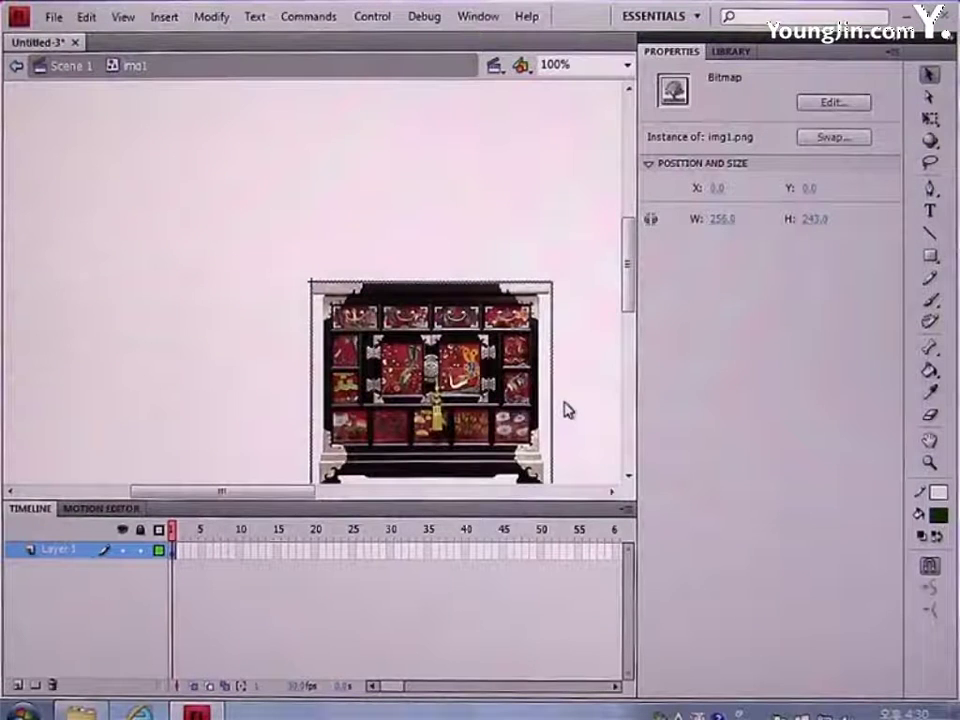
Step: Create a new graphic symbol named img2
key(ctrl+F8)
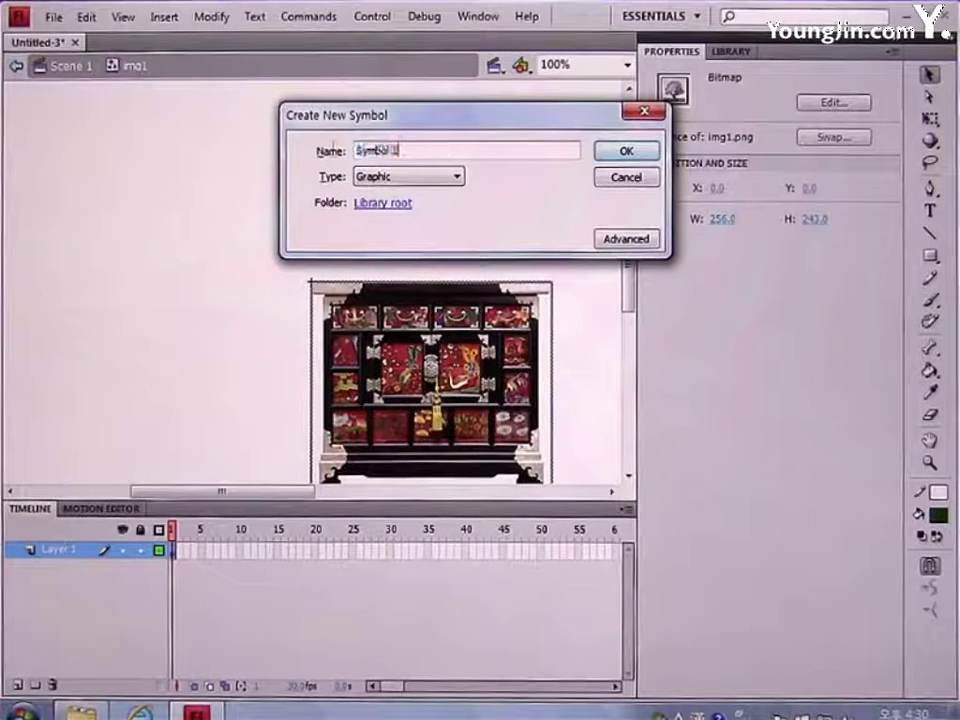
text(img2)
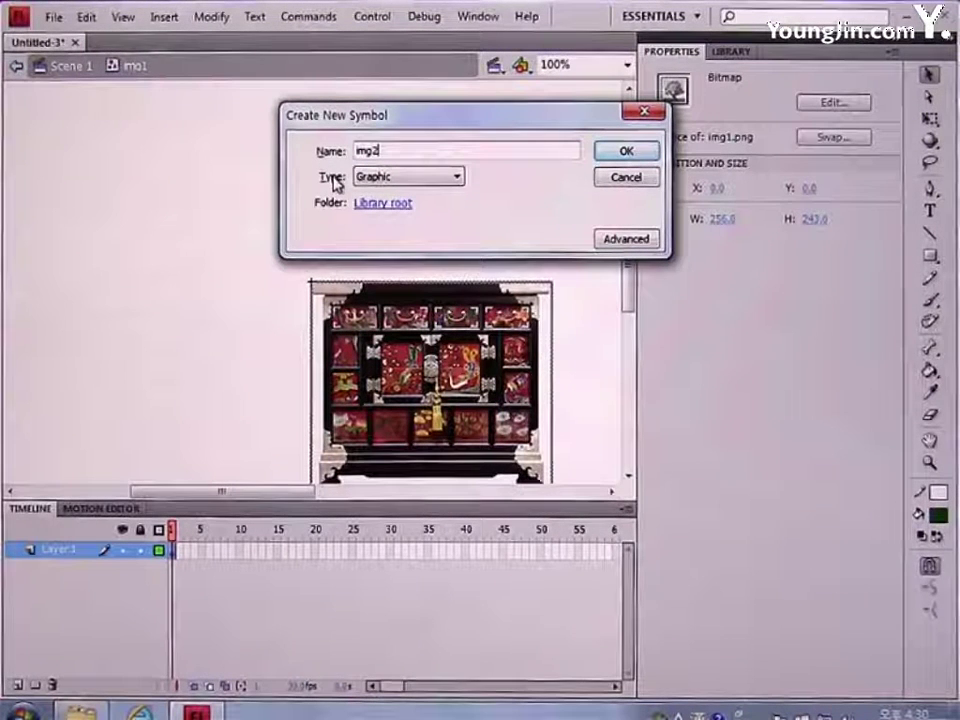
click(621, 153)
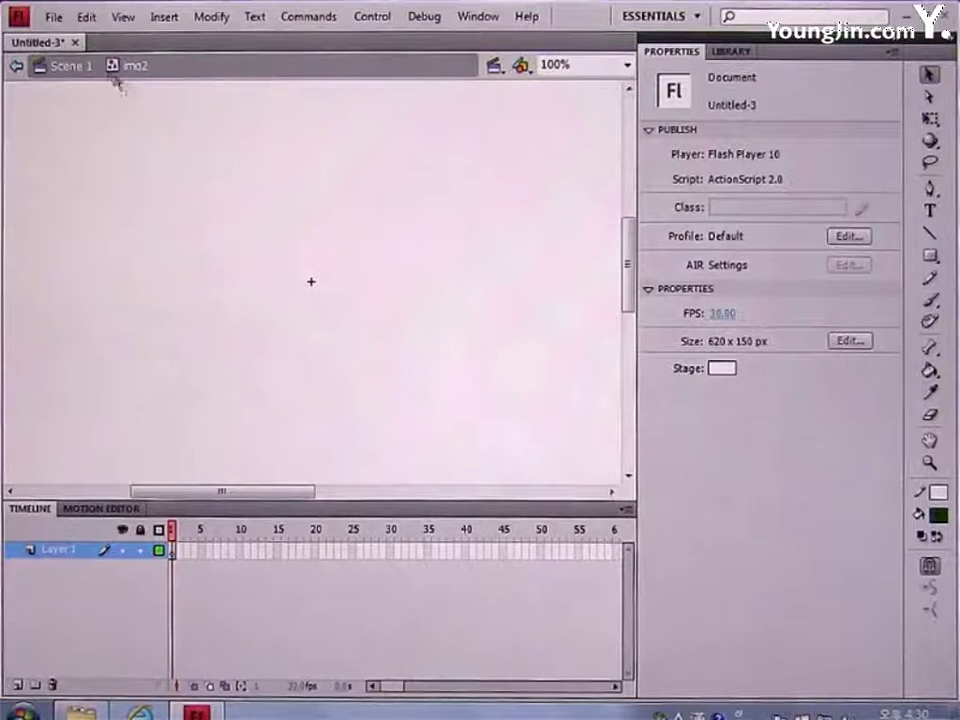
Step: Import only the img2 picture into the img2 symbol, without the rest of the image sequence
click(56, 18)
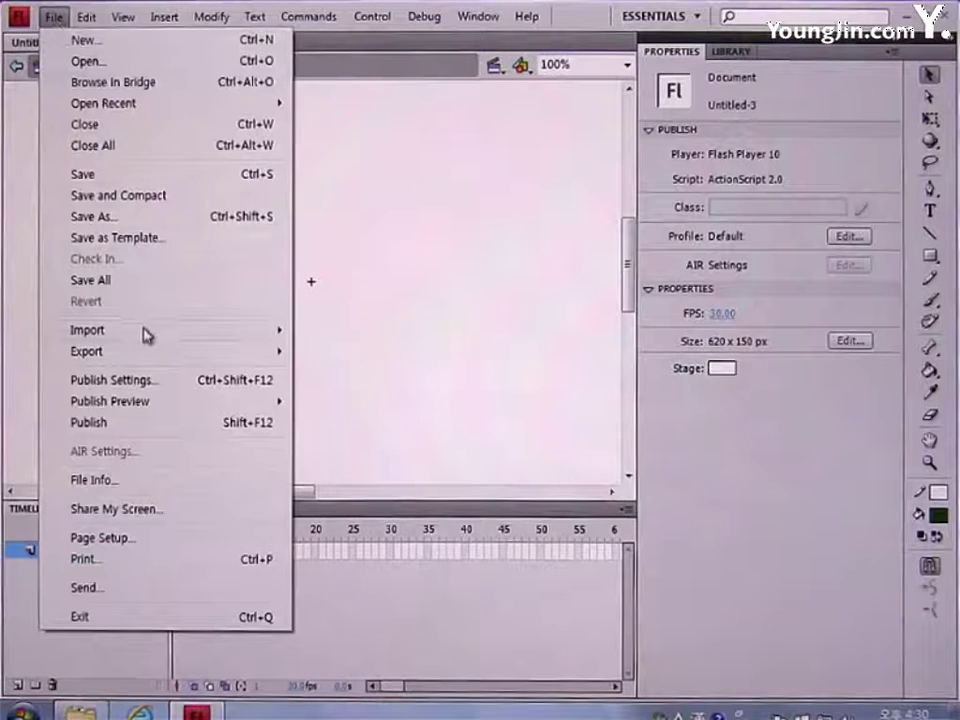
mouse_move(257, 336)
click(396, 336)
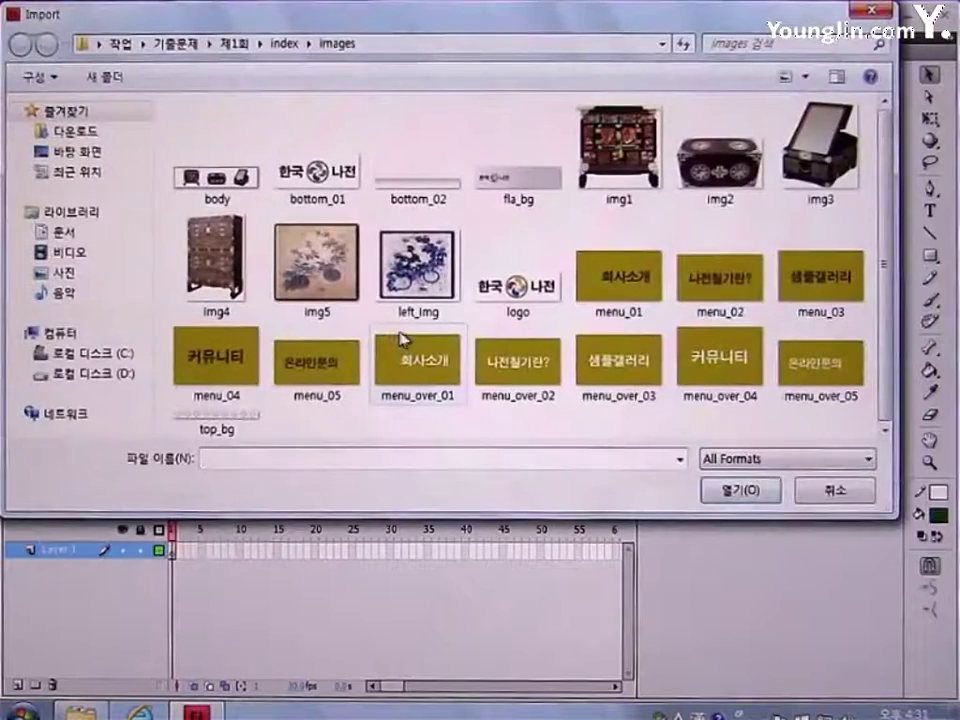
click(720, 195)
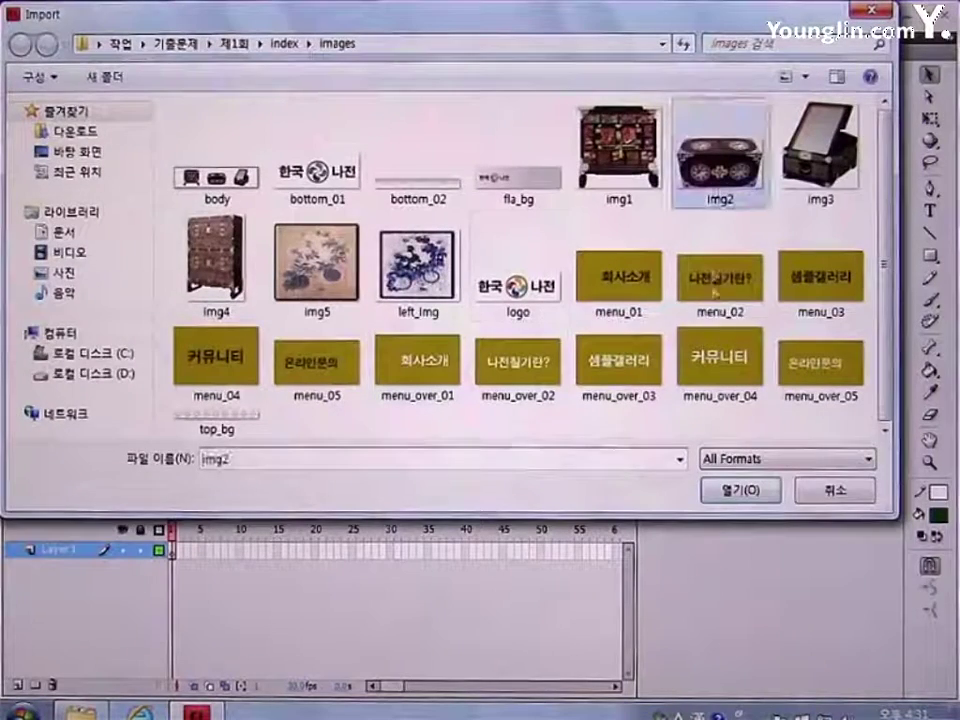
click(731, 489)
click(561, 401)
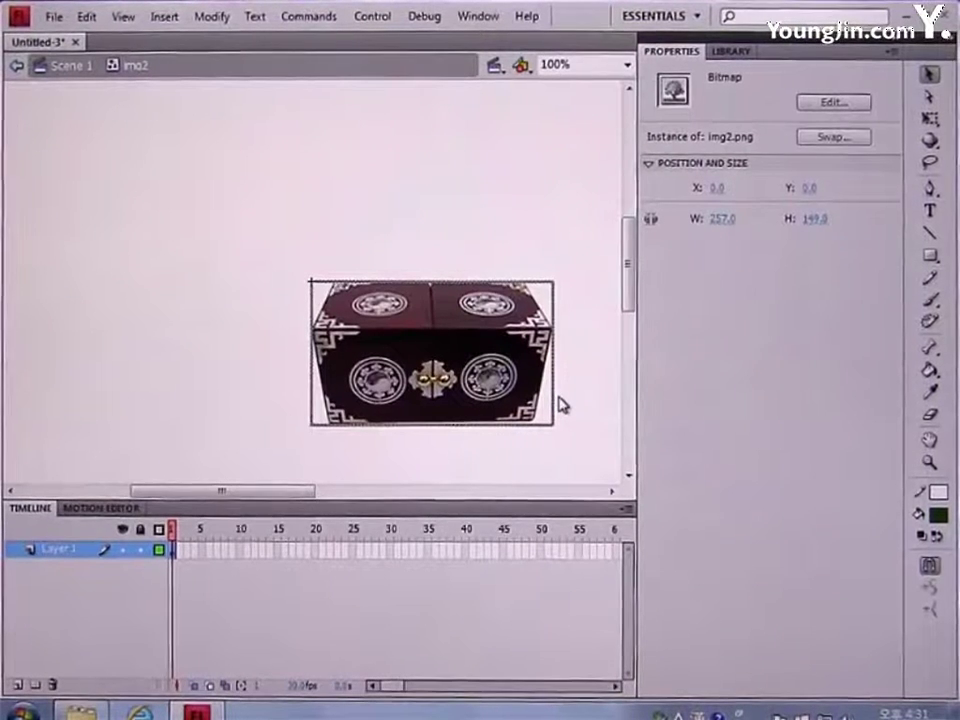
Step: Create a new graphic symbol named img3
key(ctrl+F8)
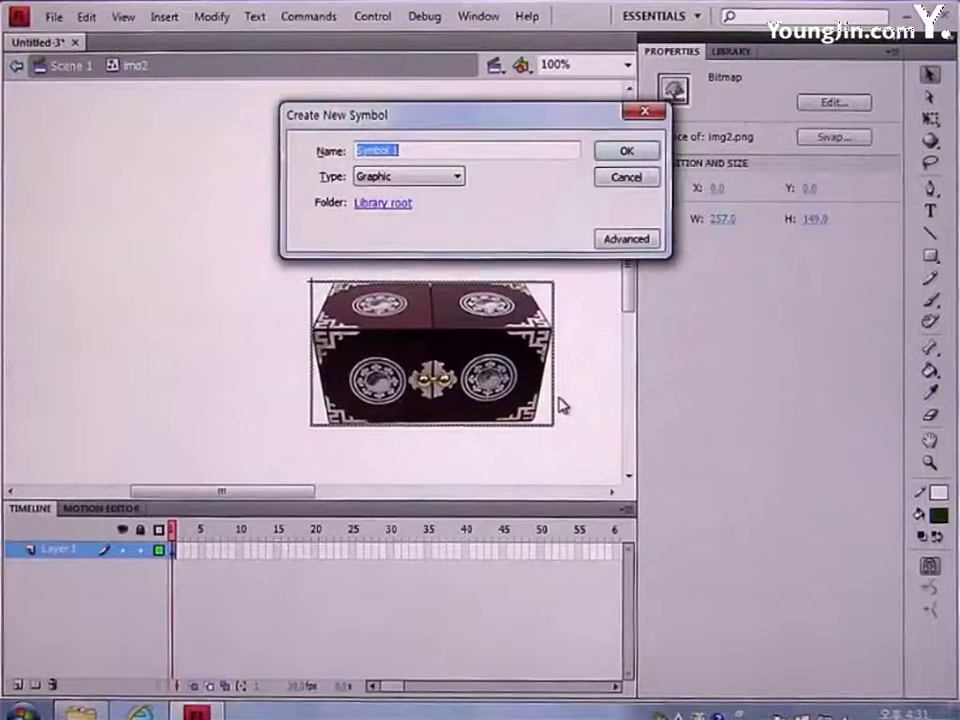
key(BackSpace)
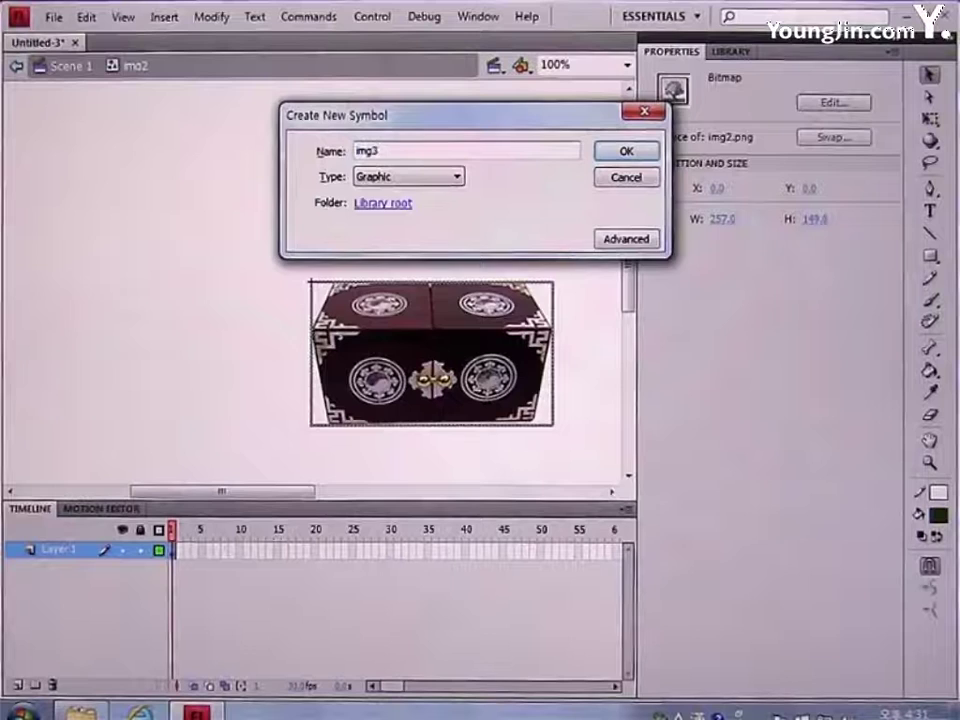
key(Return)
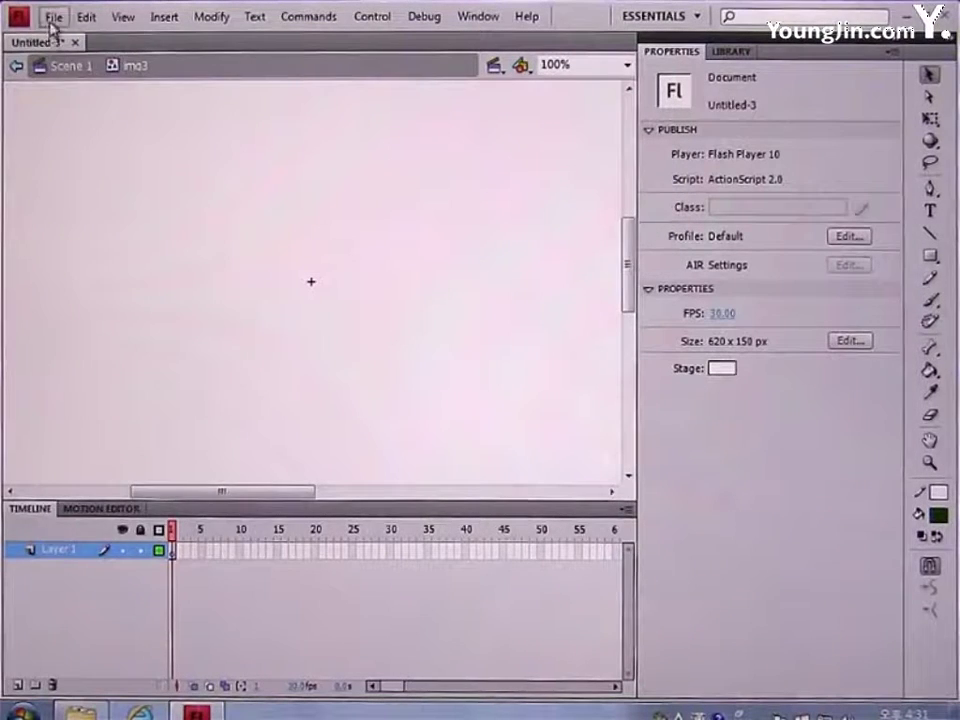
Step: Import only the img3 picture into the img3 symbol, without the rest of the image sequence
click(51, 22)
mouse_move(252, 340)
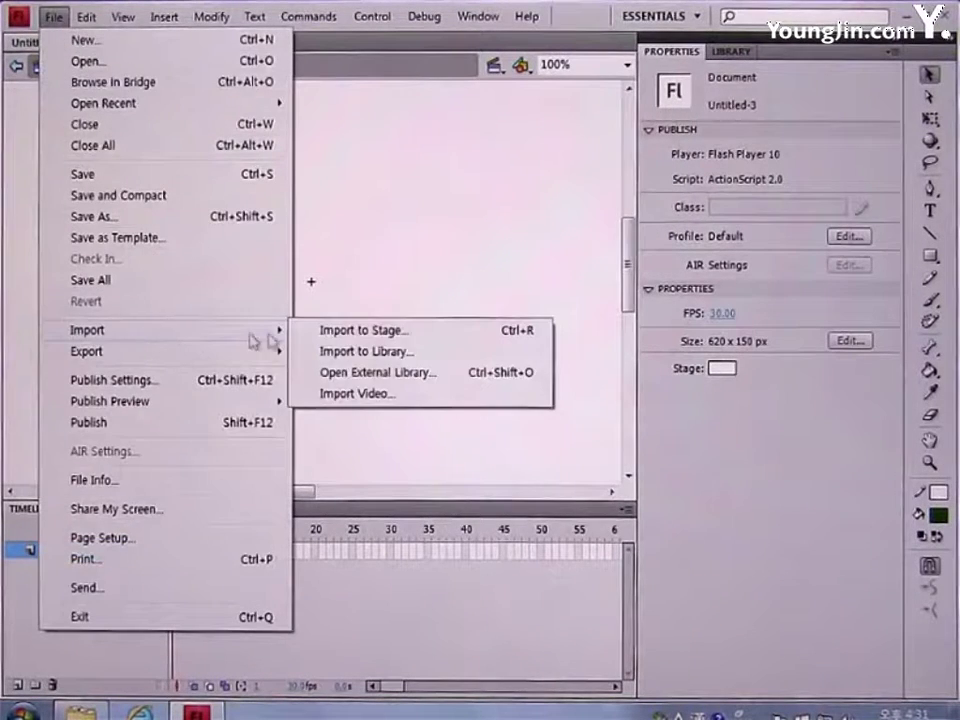
click(365, 331)
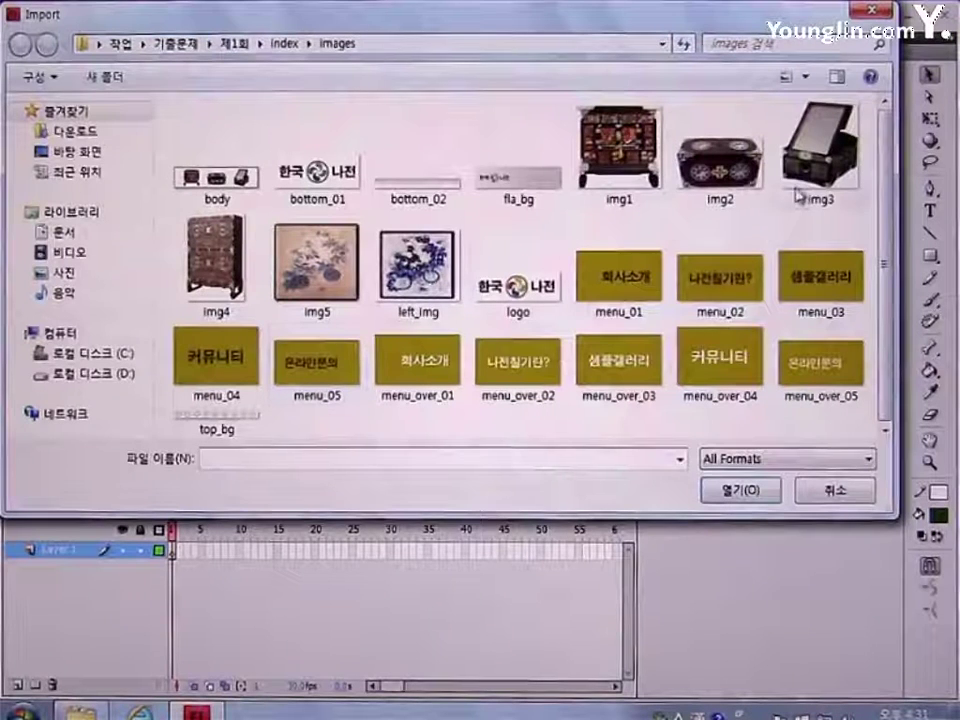
click(799, 195)
click(738, 490)
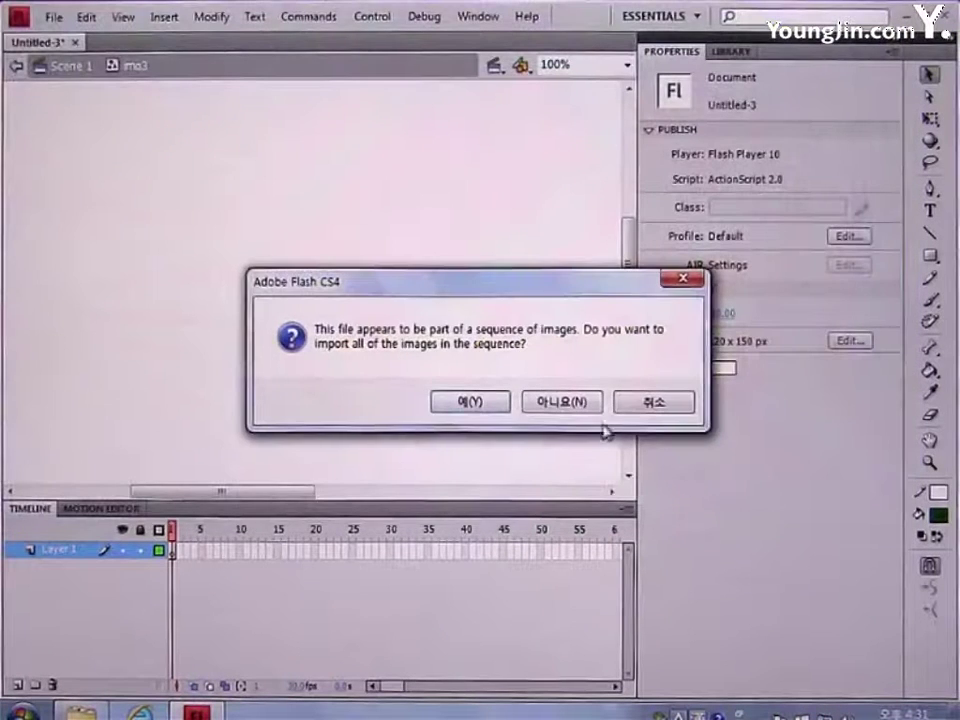
click(572, 405)
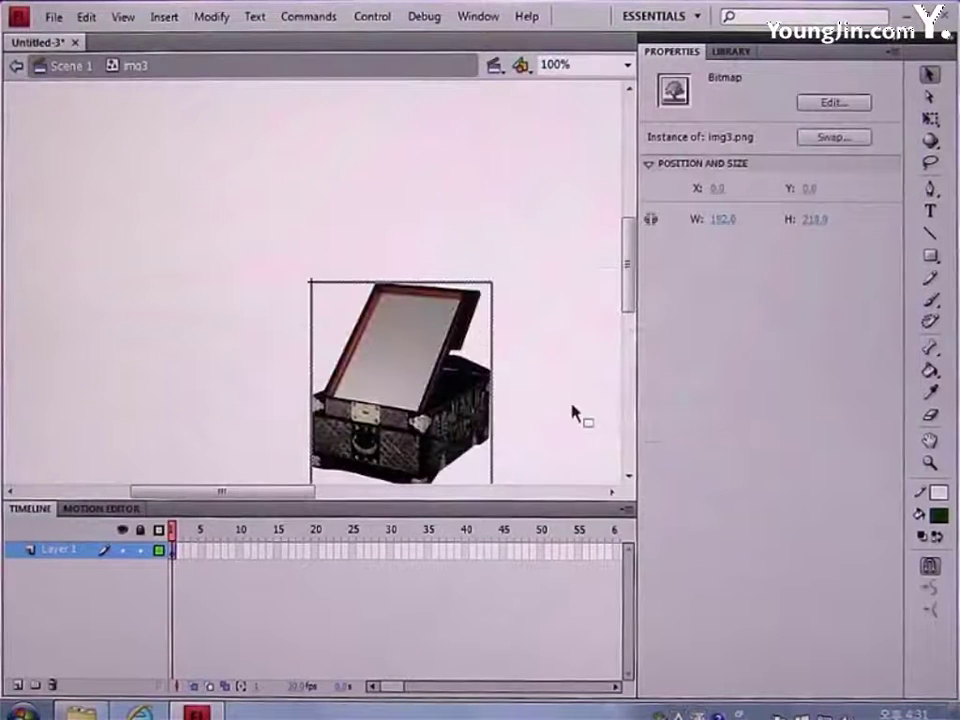
Step: Create a new graphic symbol named img4
key(ctrl+F8)
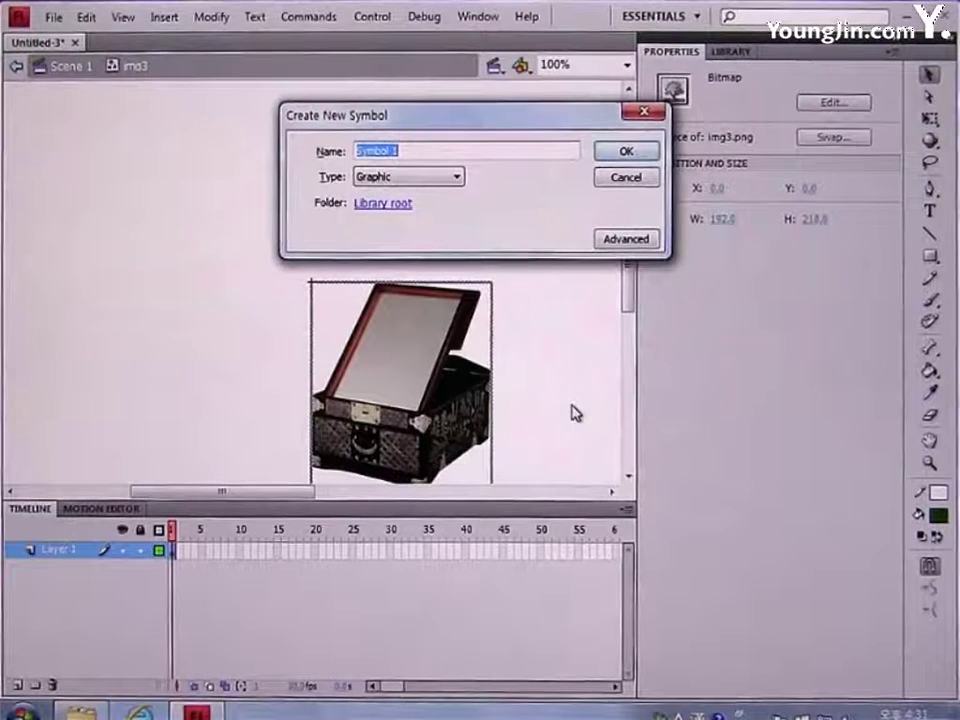
text(img4)
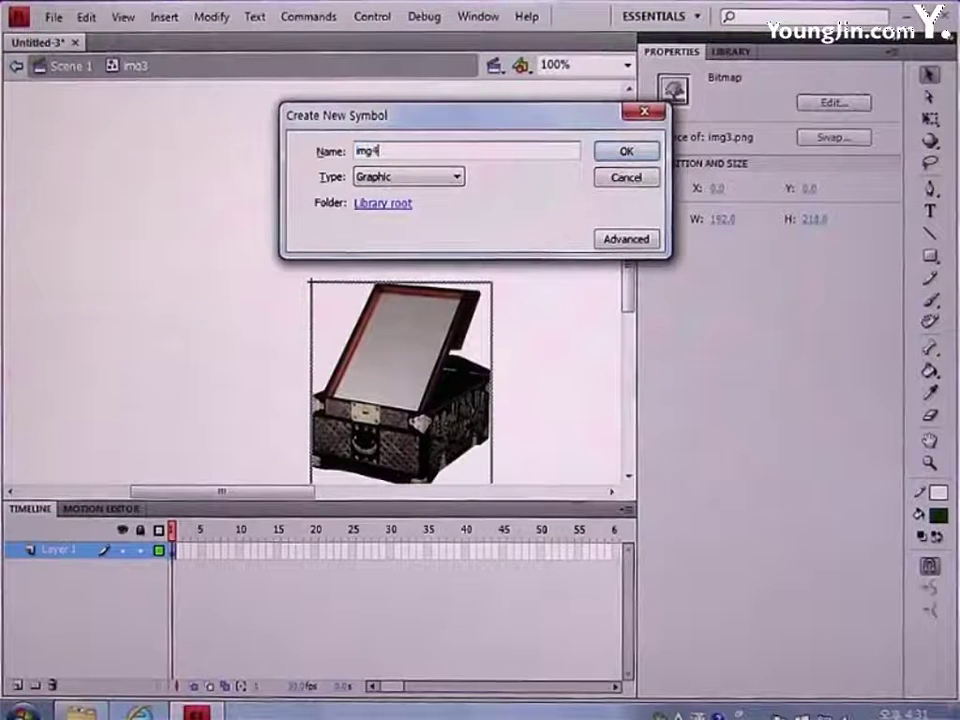
key(Return)
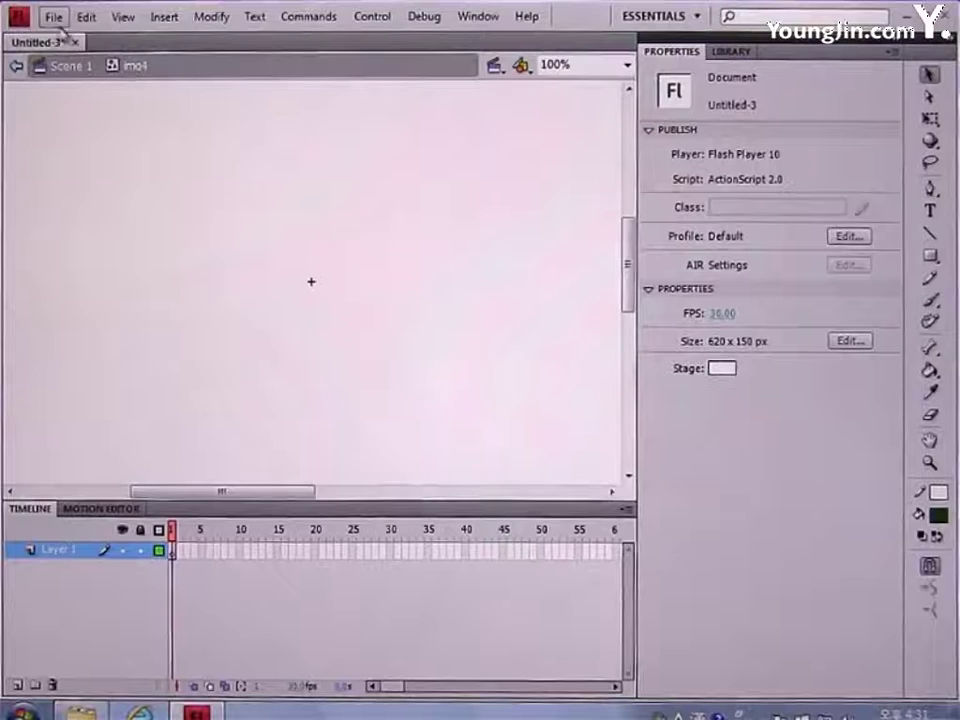
Step: Import only the img4 picture into the img4 symbol, without the rest of the image sequence
click(58, 22)
mouse_move(141, 332)
click(339, 332)
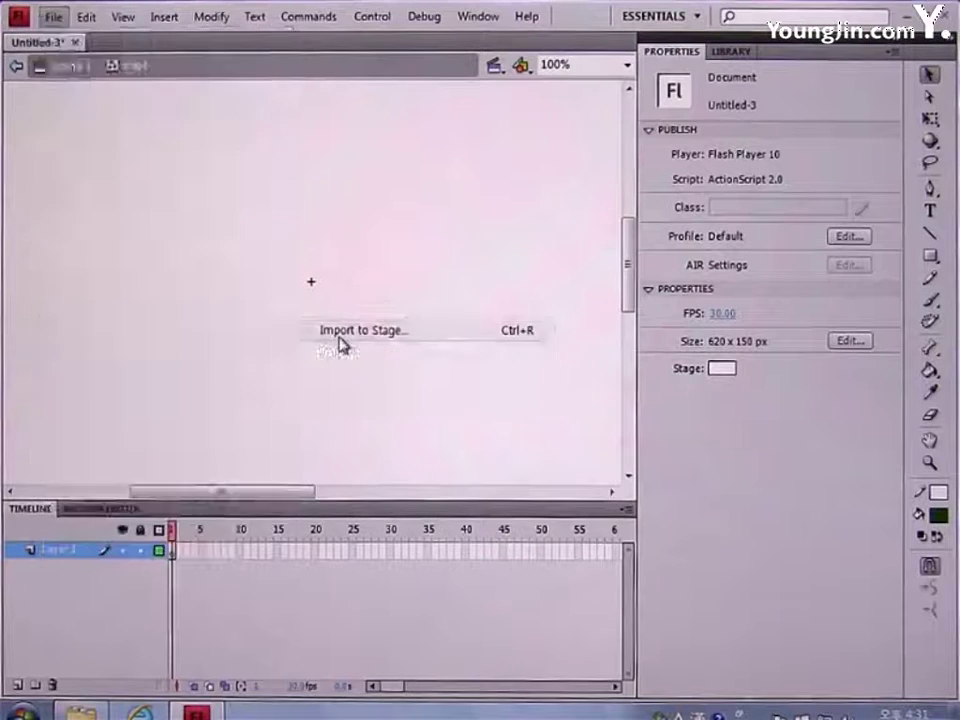
click(236, 288)
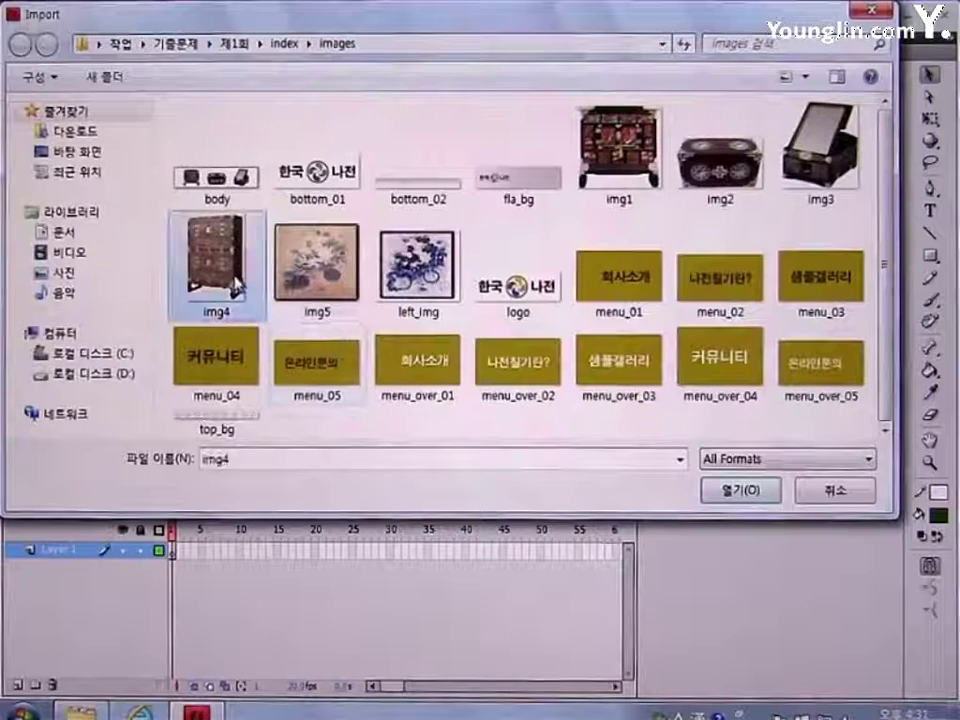
click(738, 489)
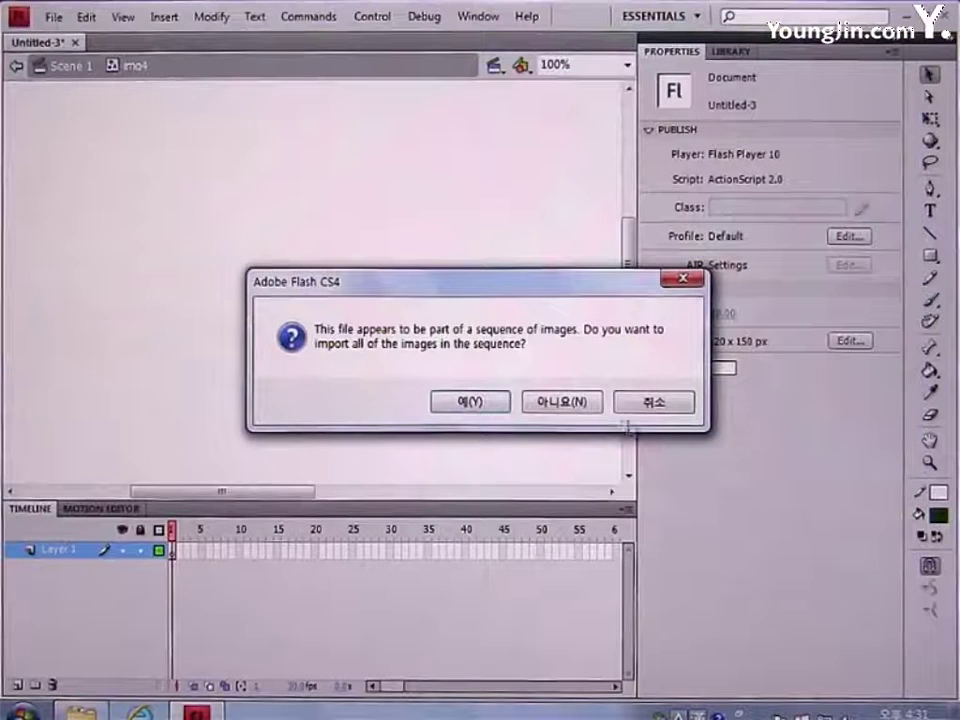
click(572, 402)
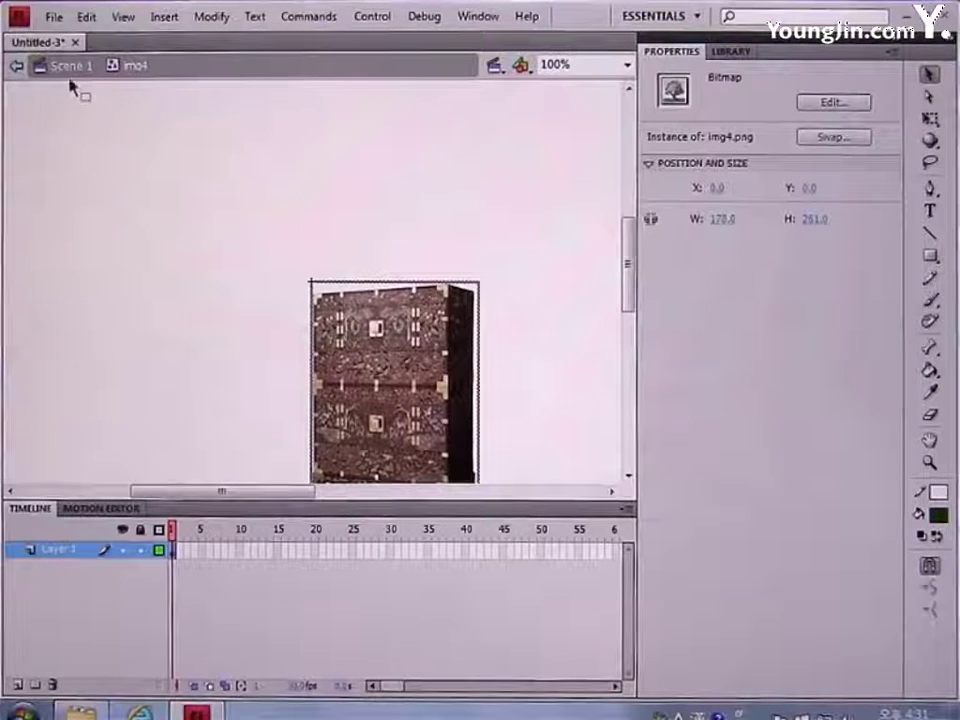
Step: Return to Scene 1 and add a new layer above the background layer, selecting its first frame
click(68, 68)
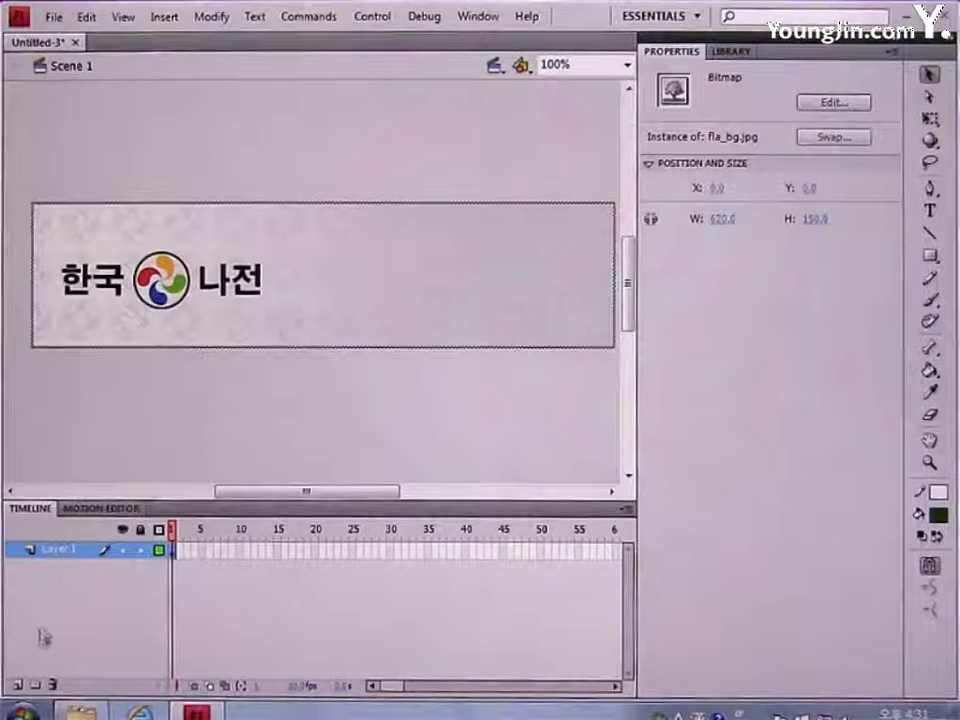
click(17, 685)
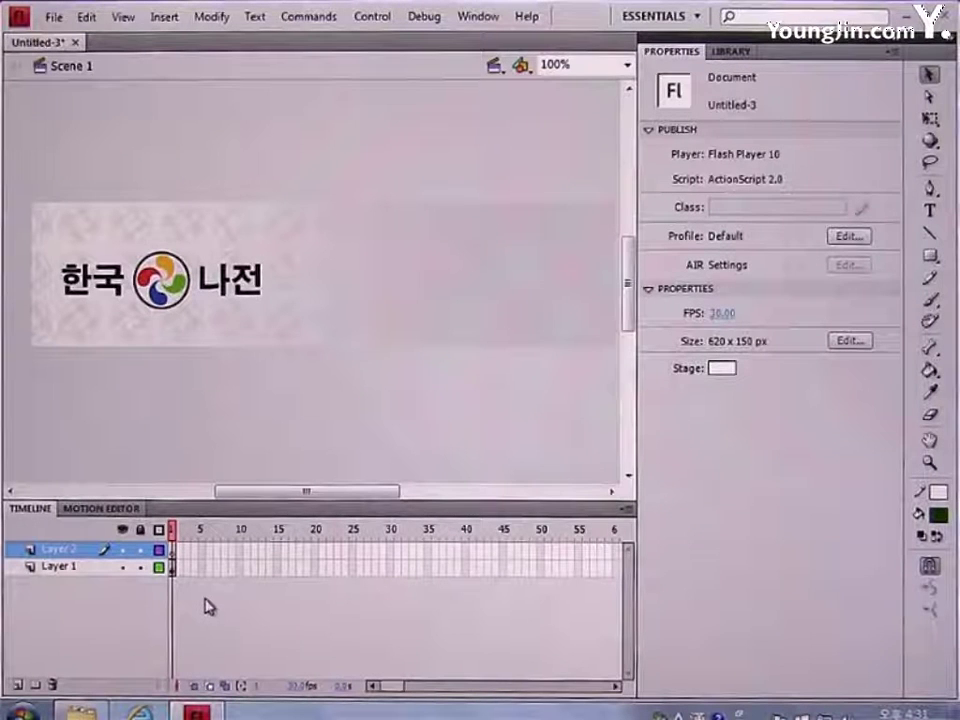
click(174, 552)
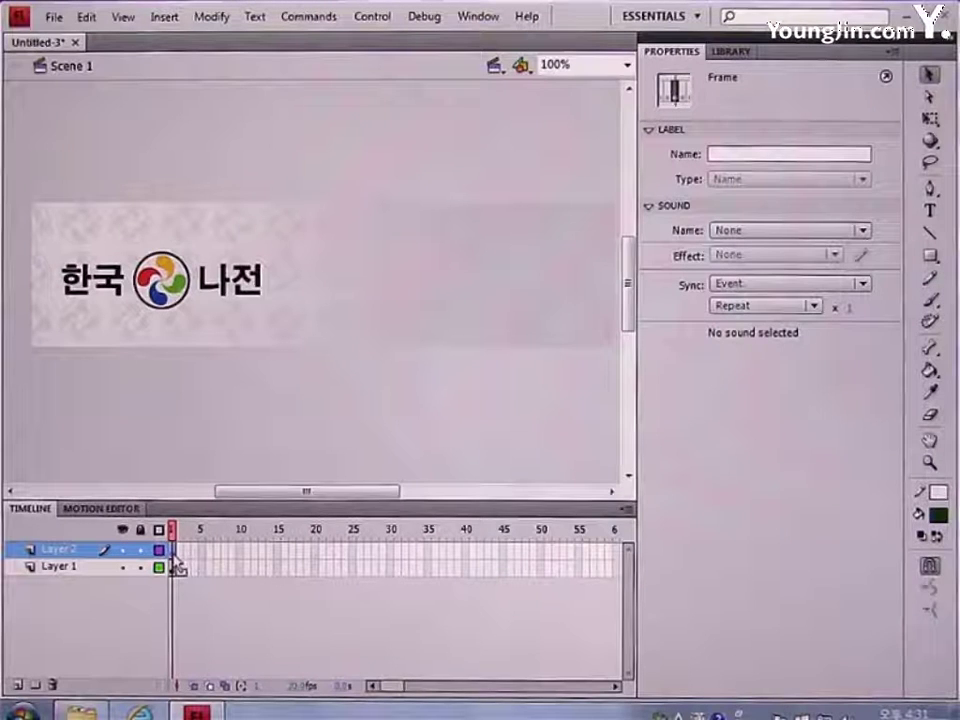
Step: Place an instance of the img1 symbol from the library over the empty half of the banner, beside the logo
click(730, 53)
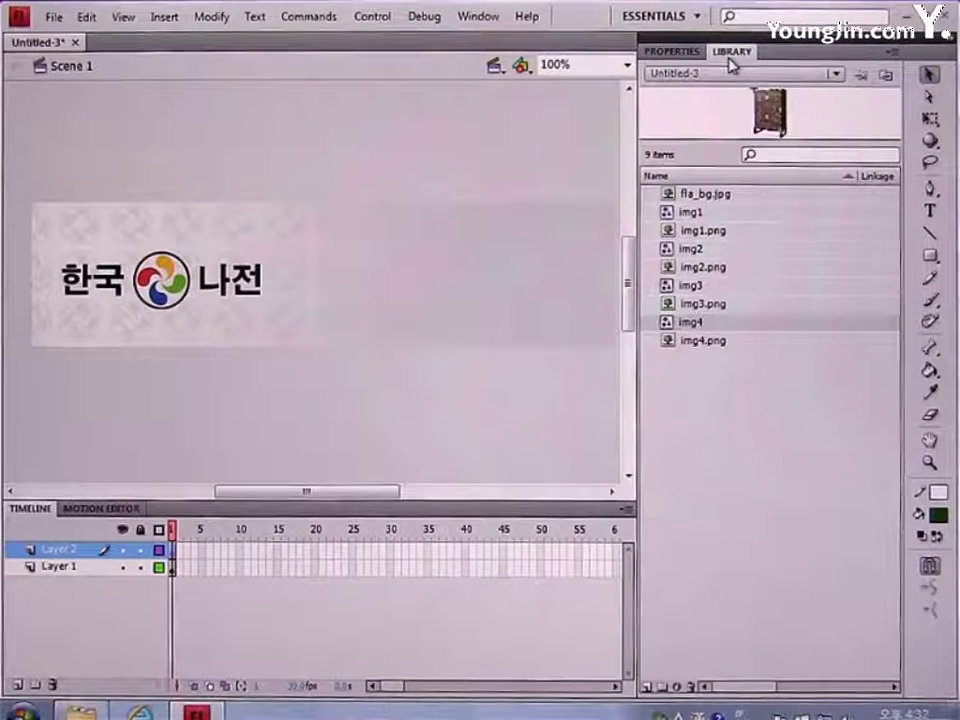
click(690, 213)
drag(690, 218, 440, 283)
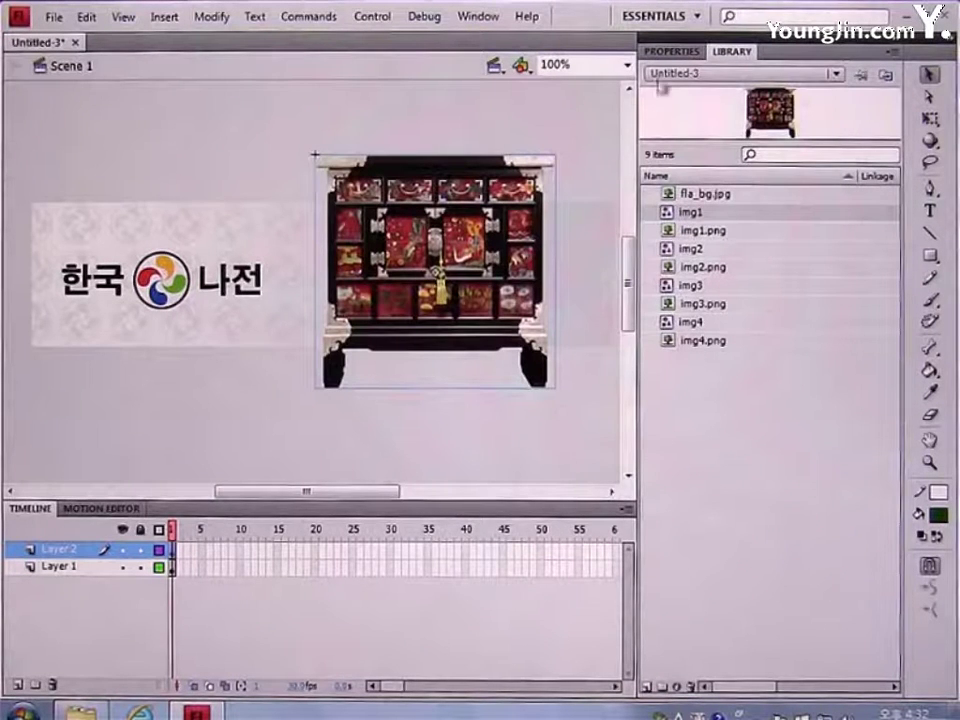
Step: Set the img1 instance's position to X 320 and Y -45
click(680, 51)
click(715, 188)
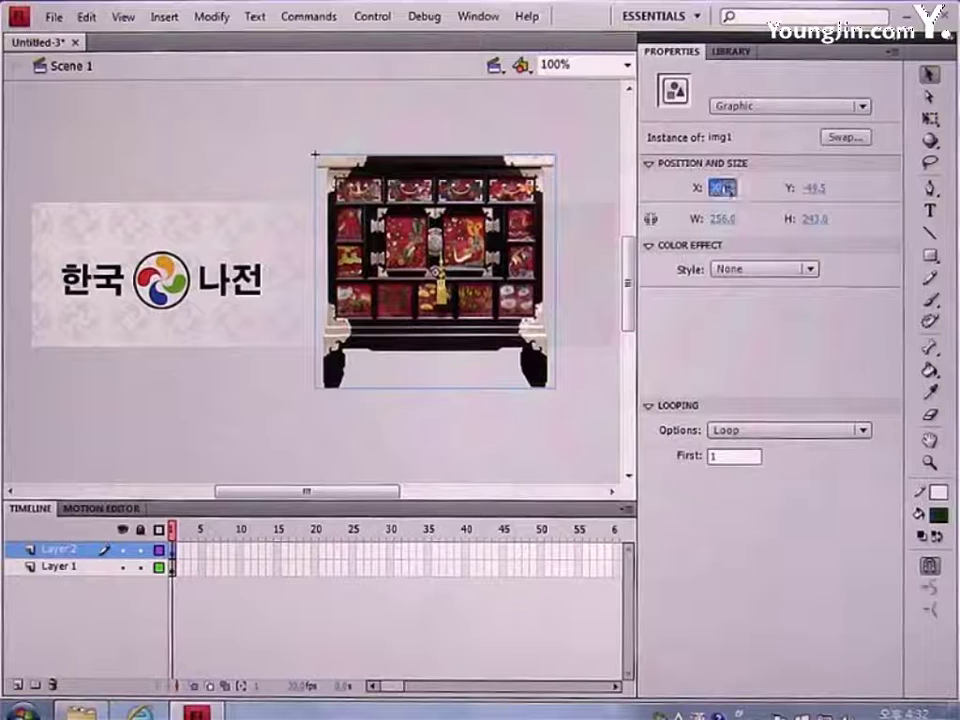
key(BackSpace)
text(320)
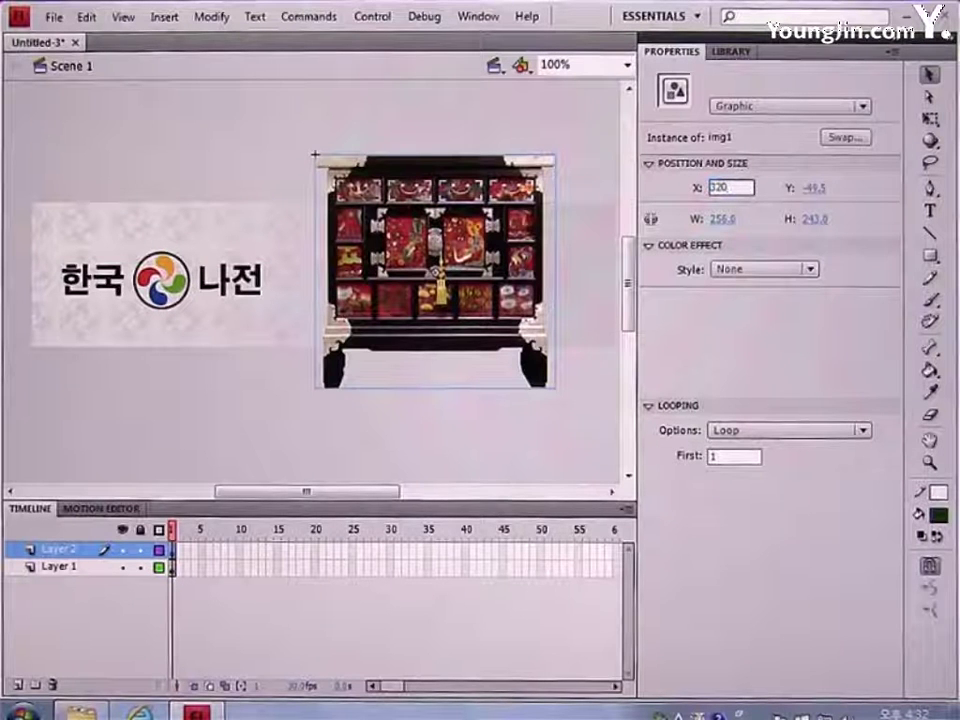
click(816, 188)
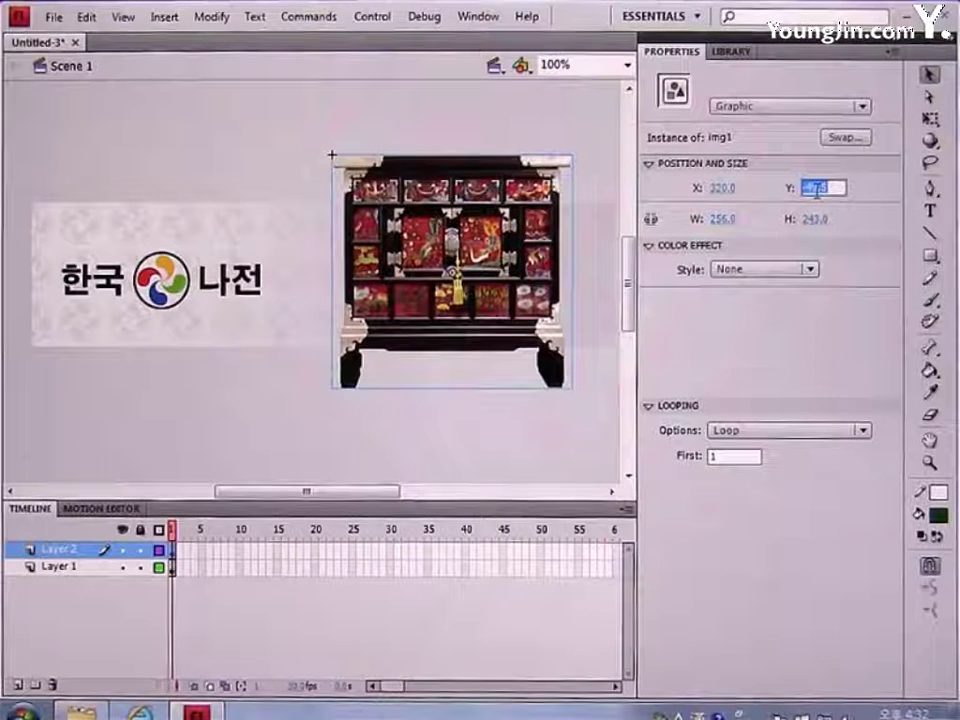
text(-45)
key(Return)
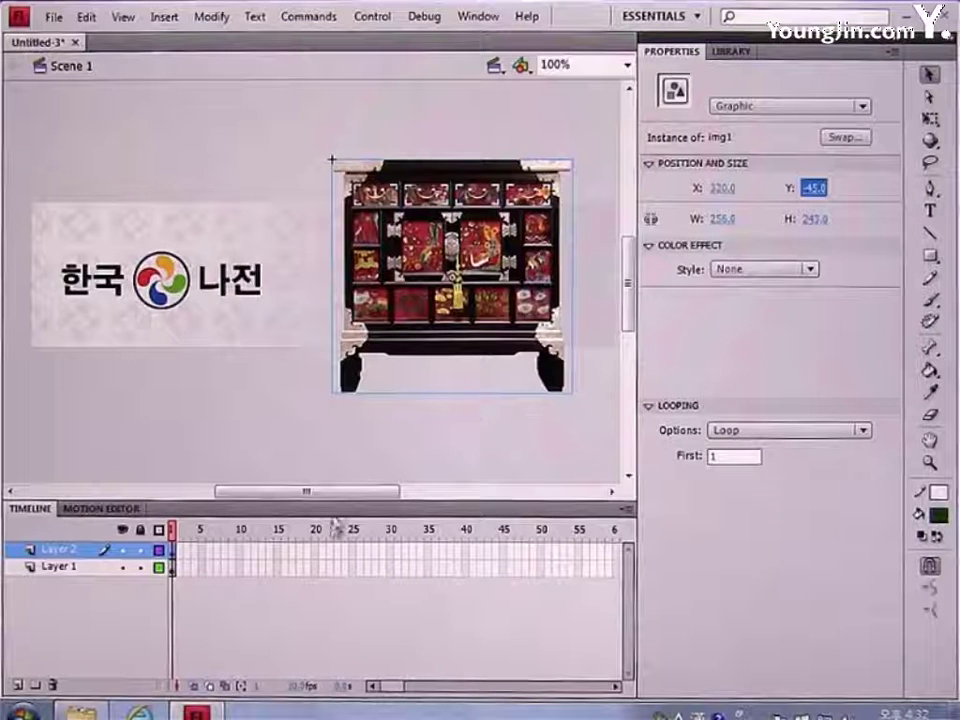
Step: Insert a keyframe at frame 20 of Layer 2 and scale img1 there proportionally about its centre to about 153 x 145 px
click(318, 552)
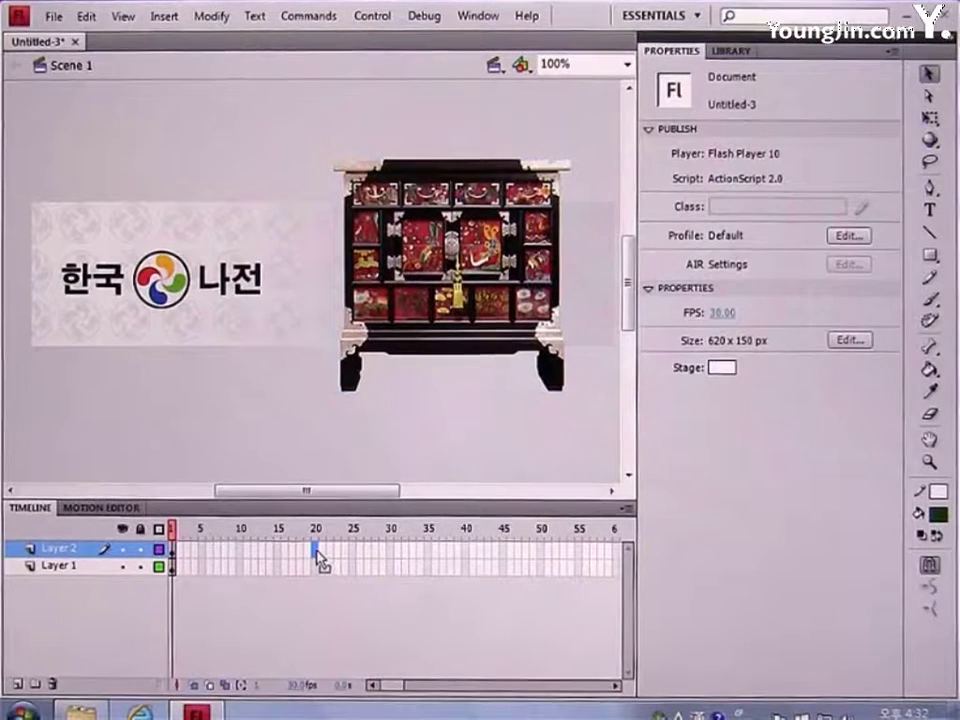
key(F6)
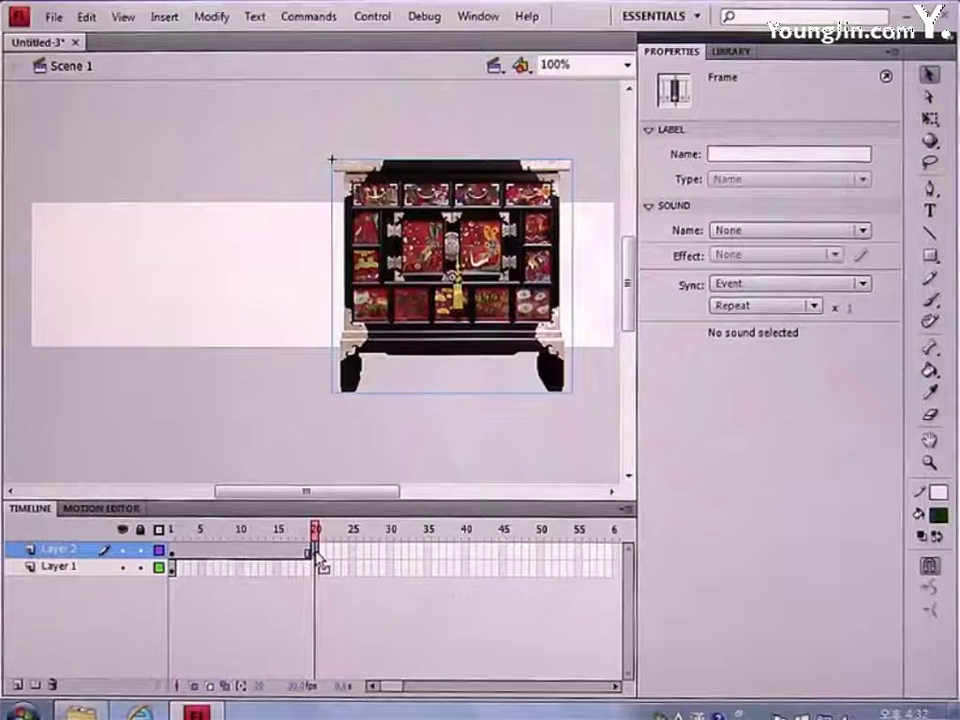
click(930, 120)
click(509, 165)
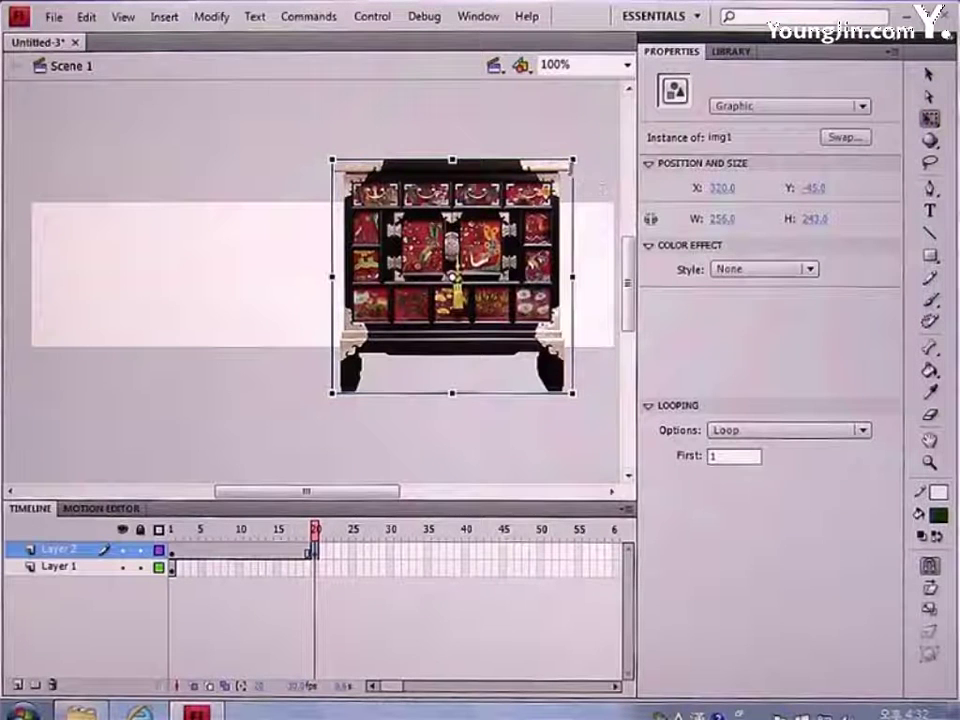
drag(574, 158, 551, 214)
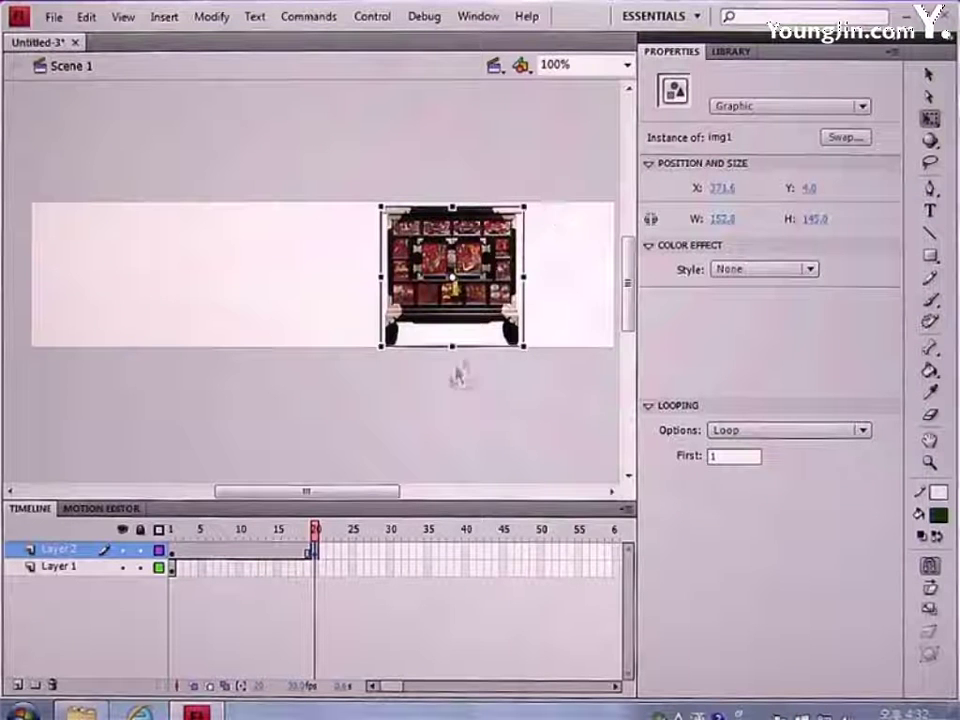
click(929, 75)
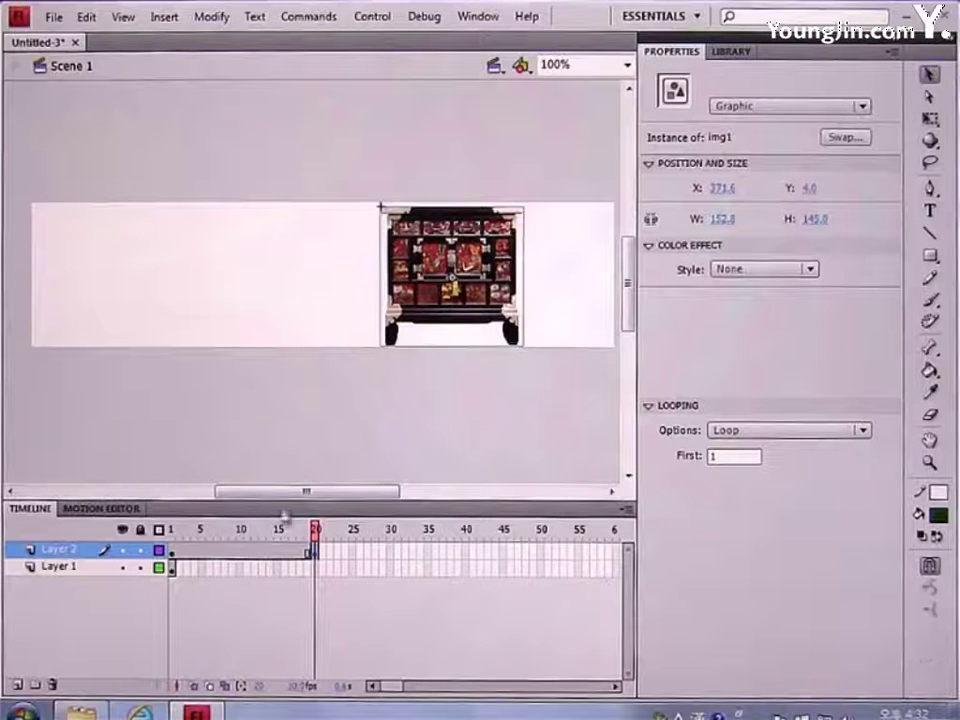
Step: Create a classic tween between frames 1 and 20 of Layer 2 and set its ease to -100
right_click(249, 552)
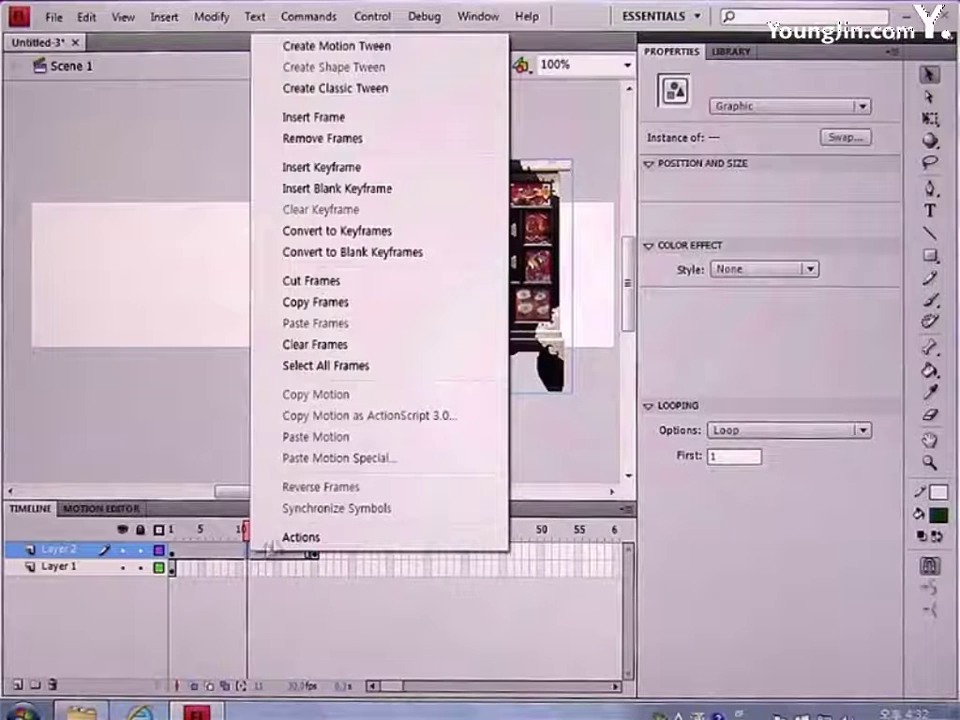
click(347, 95)
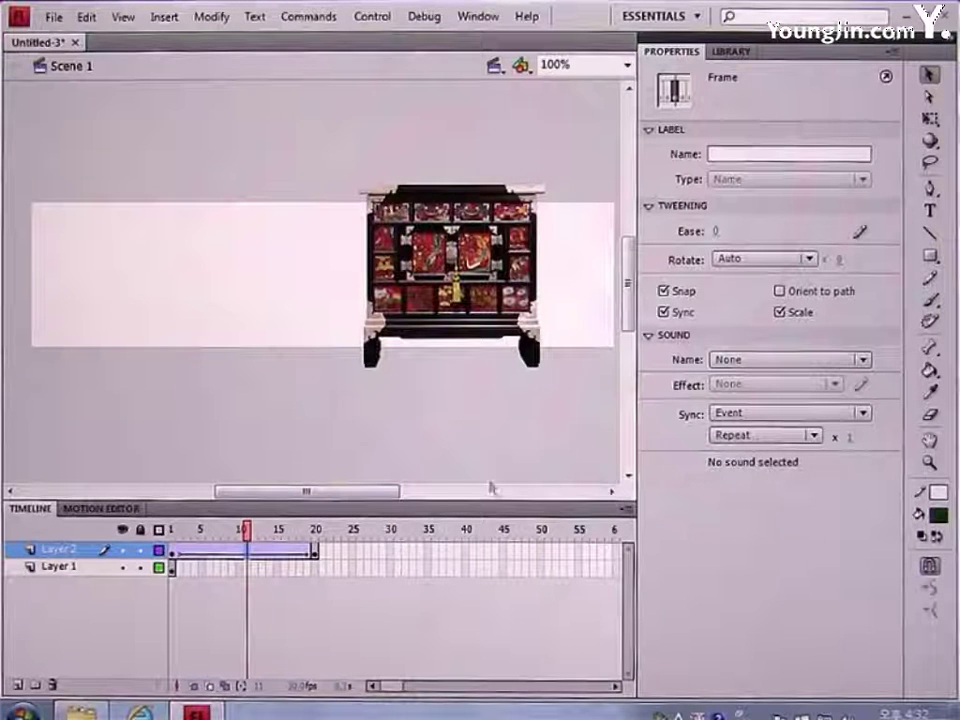
click(716, 232)
text(-100)
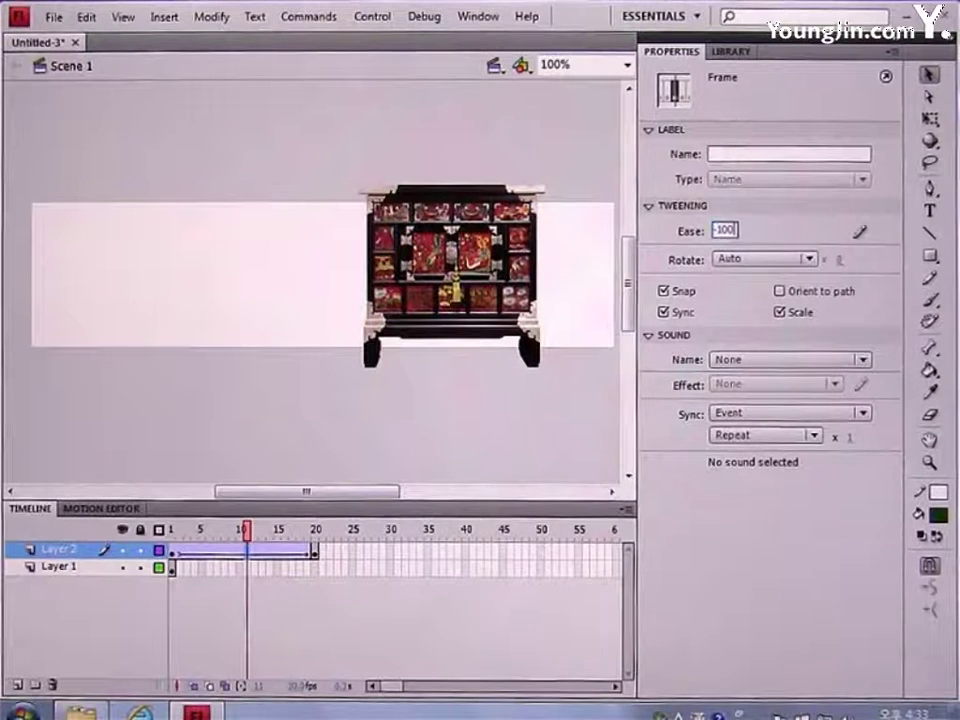
key(Return)
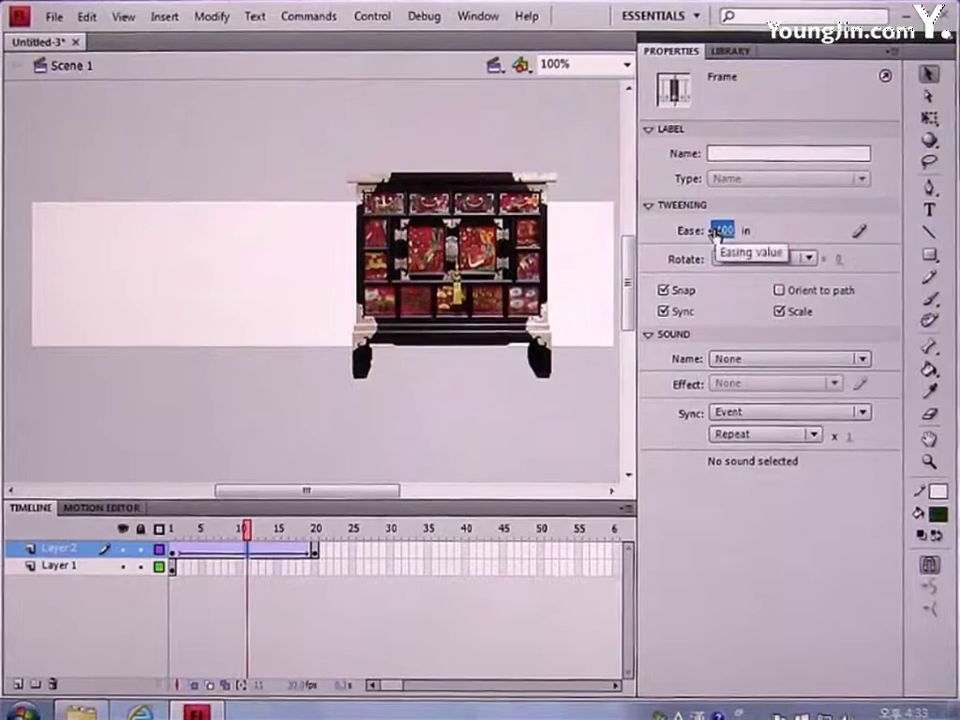
Step: Apply an Alpha color effect of 0% to the img1 instance at frame 1 of Layer 2
click(174, 553)
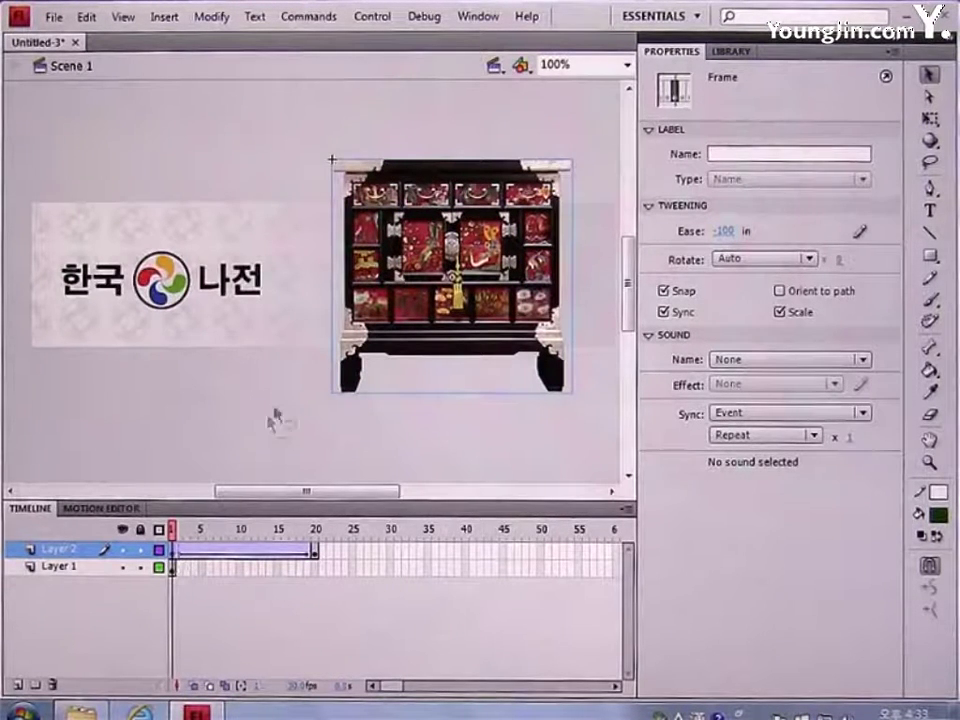
click(428, 286)
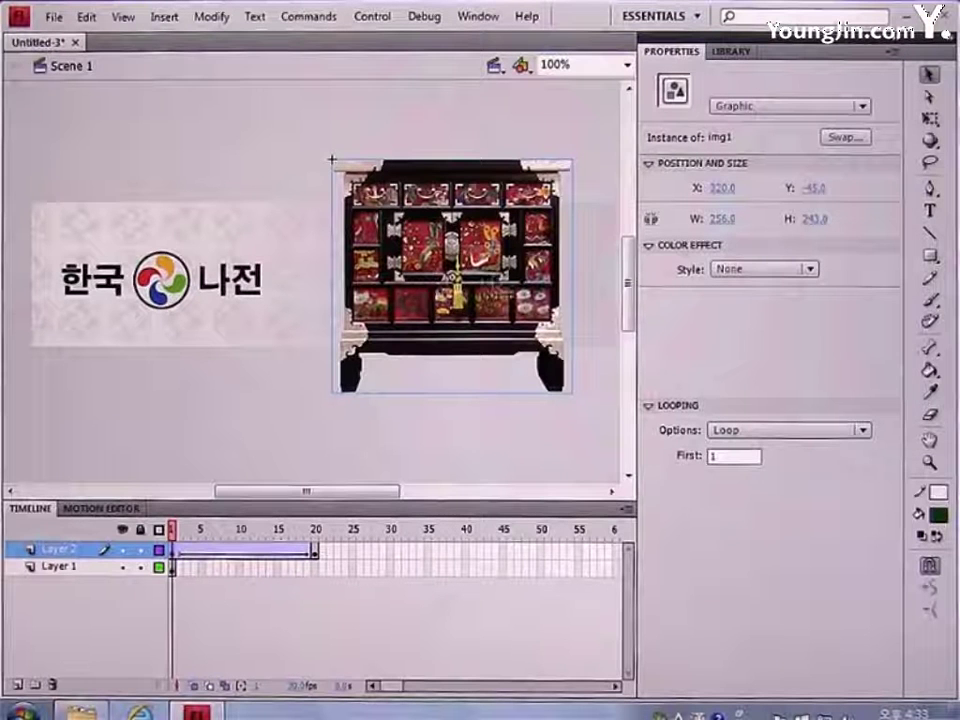
click(751, 278)
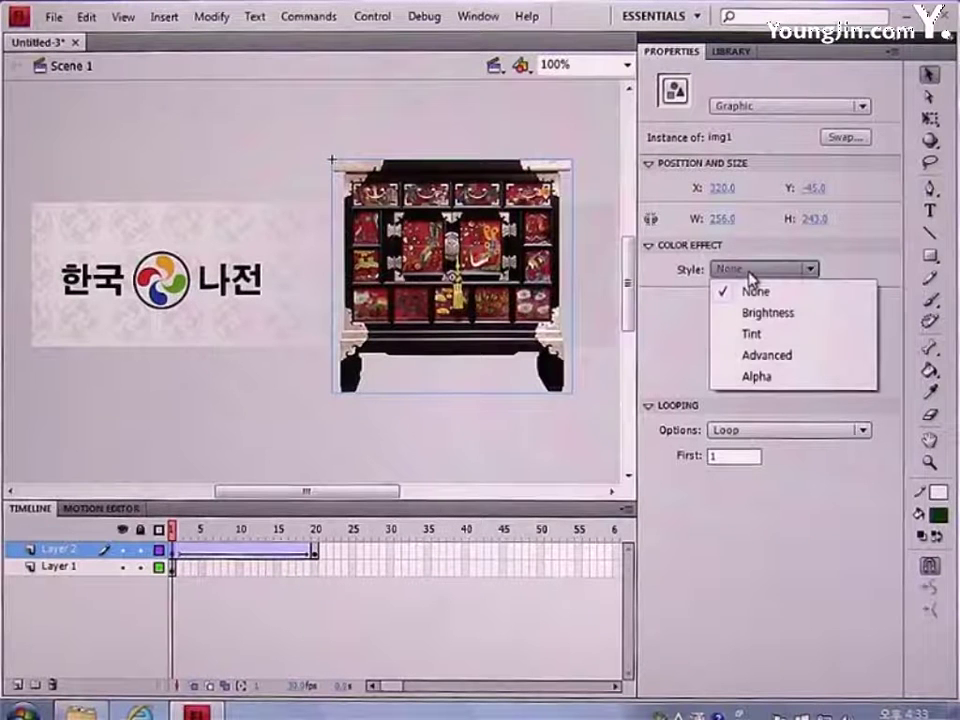
click(777, 379)
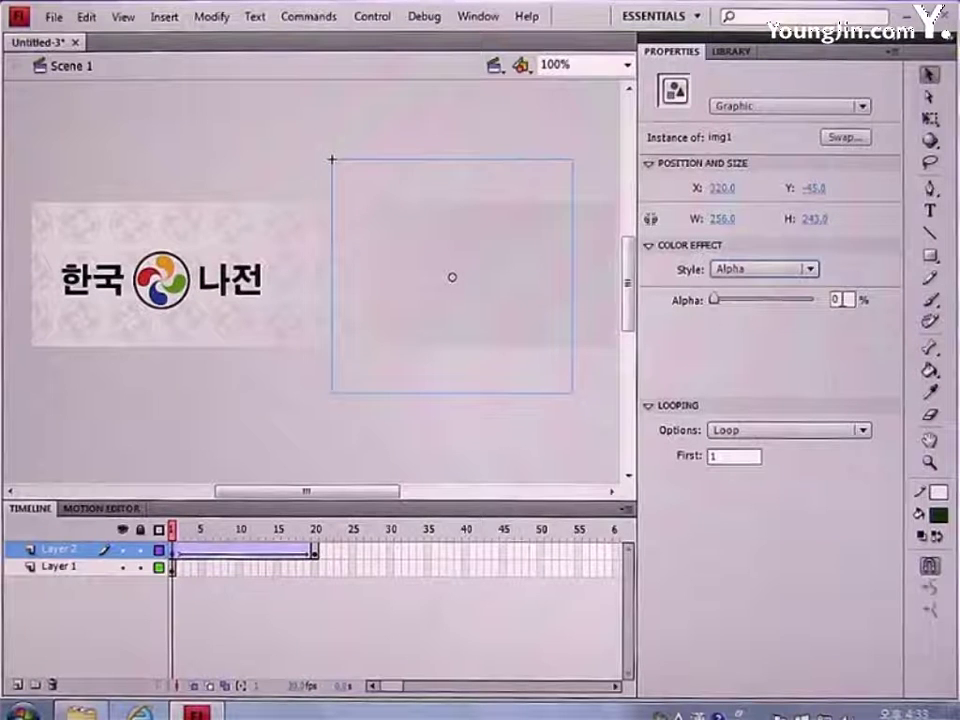
Step: Insert keyframes at frames 45 and 60 of Layer 2
drag(373, 686, 400, 684)
click(400, 553)
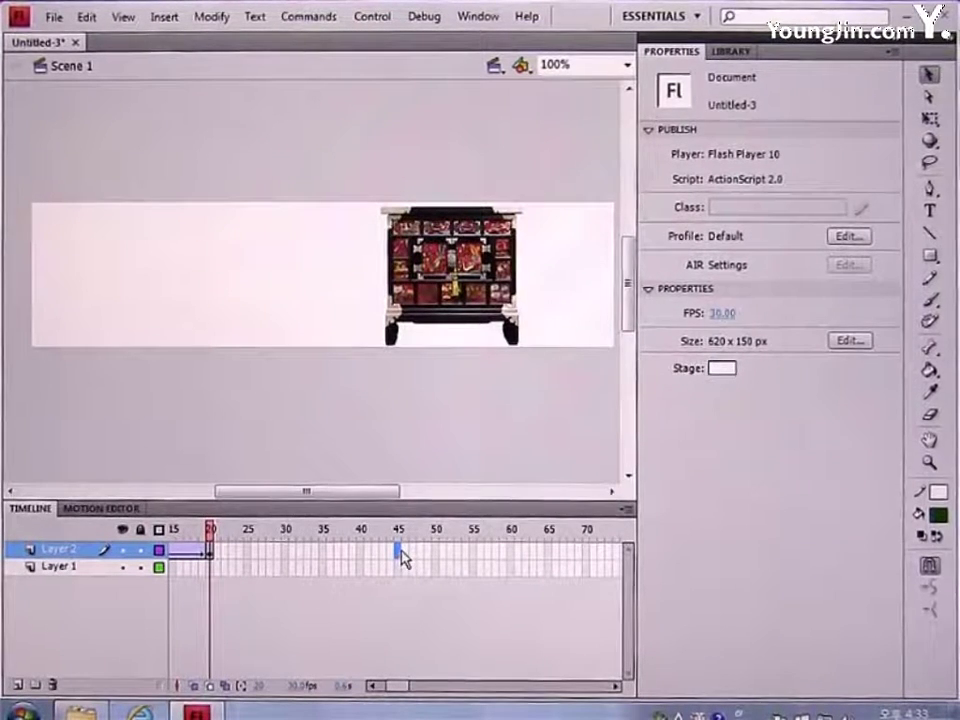
key(F6)
click(510, 553)
key(F6)
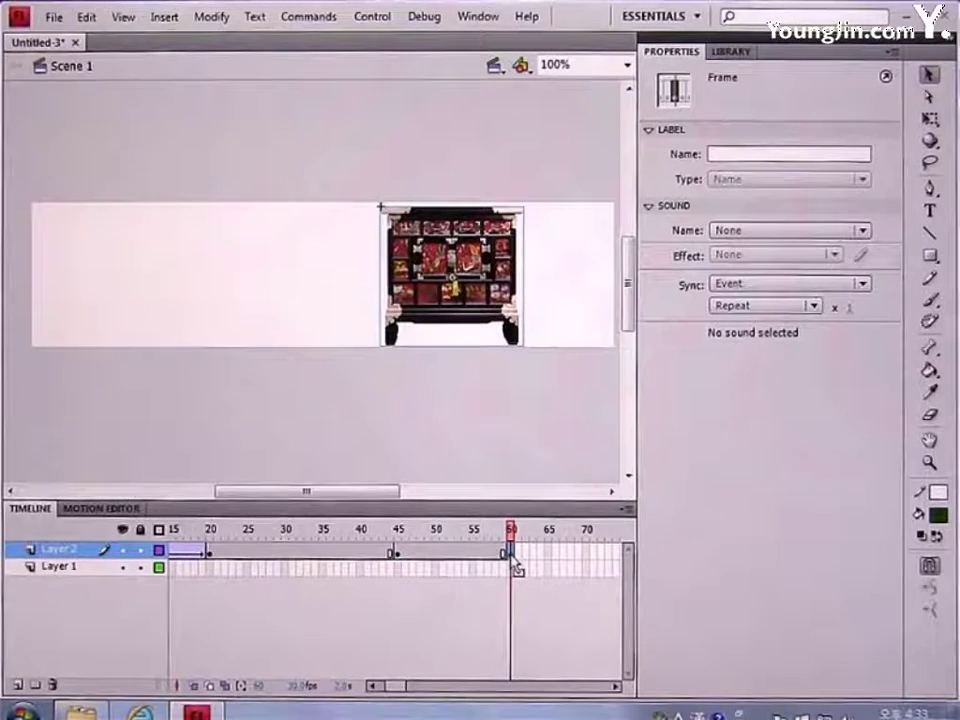
Step: Move the img1 instance at frame 60 off the stage by setting its X position to 630
click(490, 303)
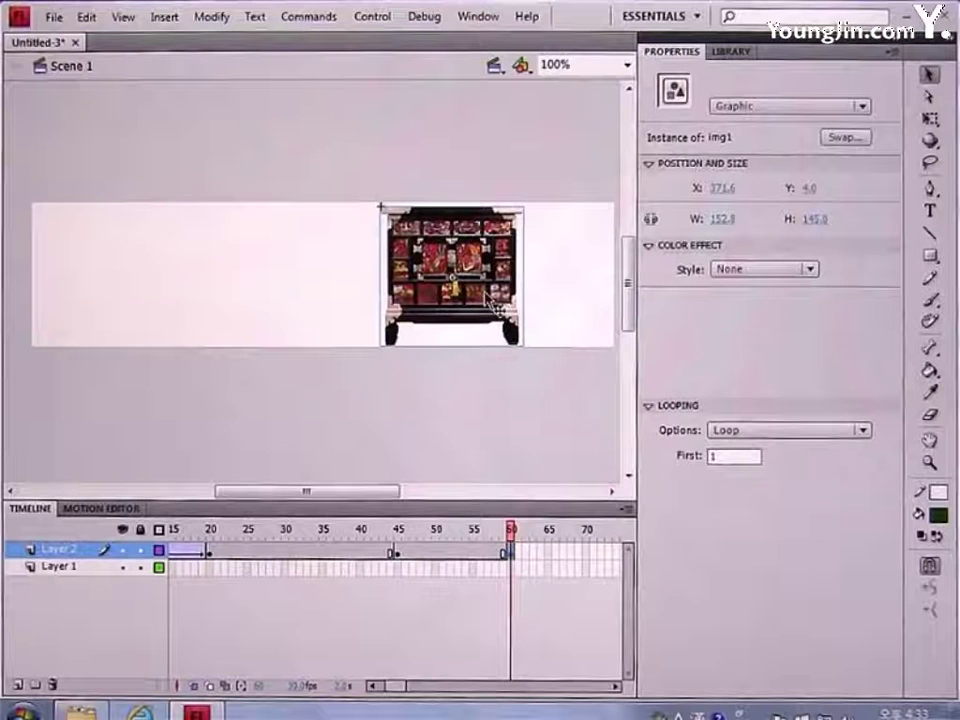
click(719, 189)
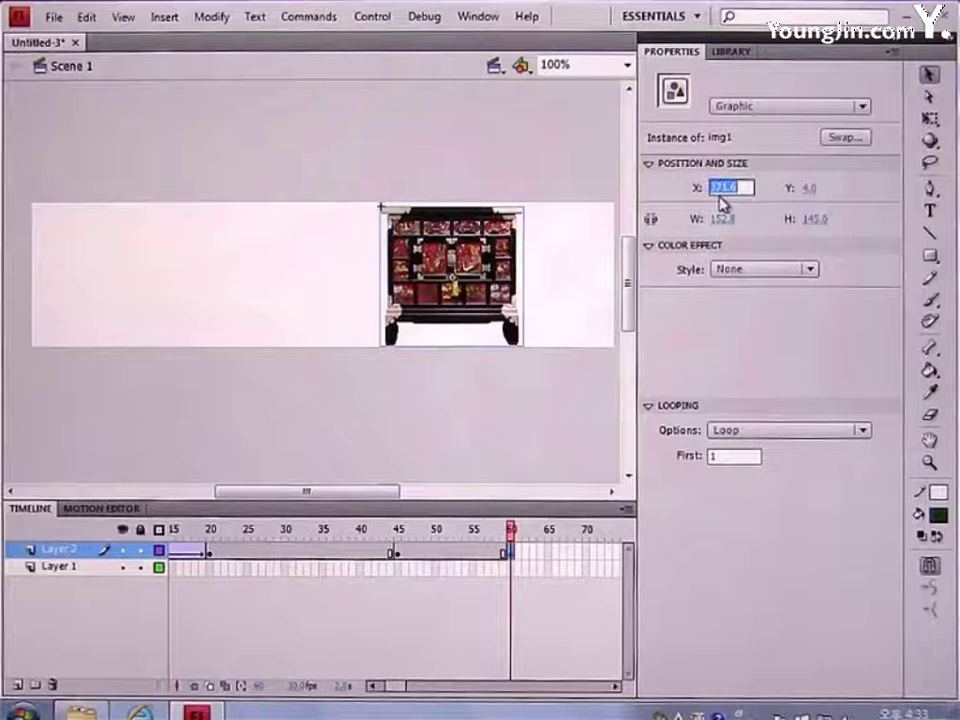
text(630)
key(Return)
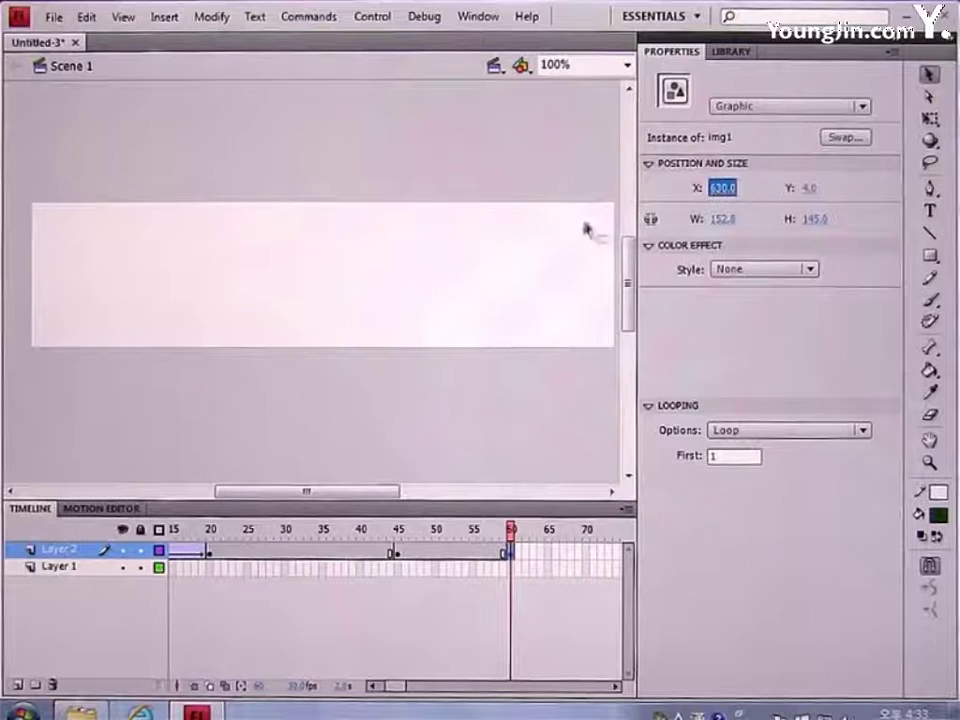
drag(360, 497, 406, 512)
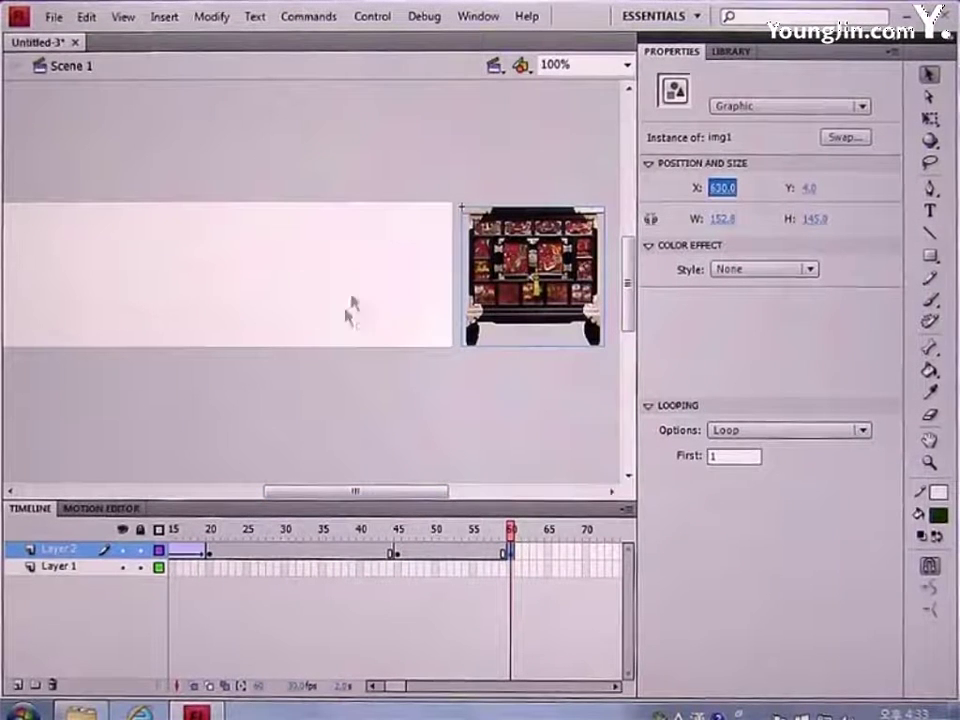
Step: Create a classic tween between frames 45 and 60 of Layer 2 and set its ease to 100
right_click(452, 558)
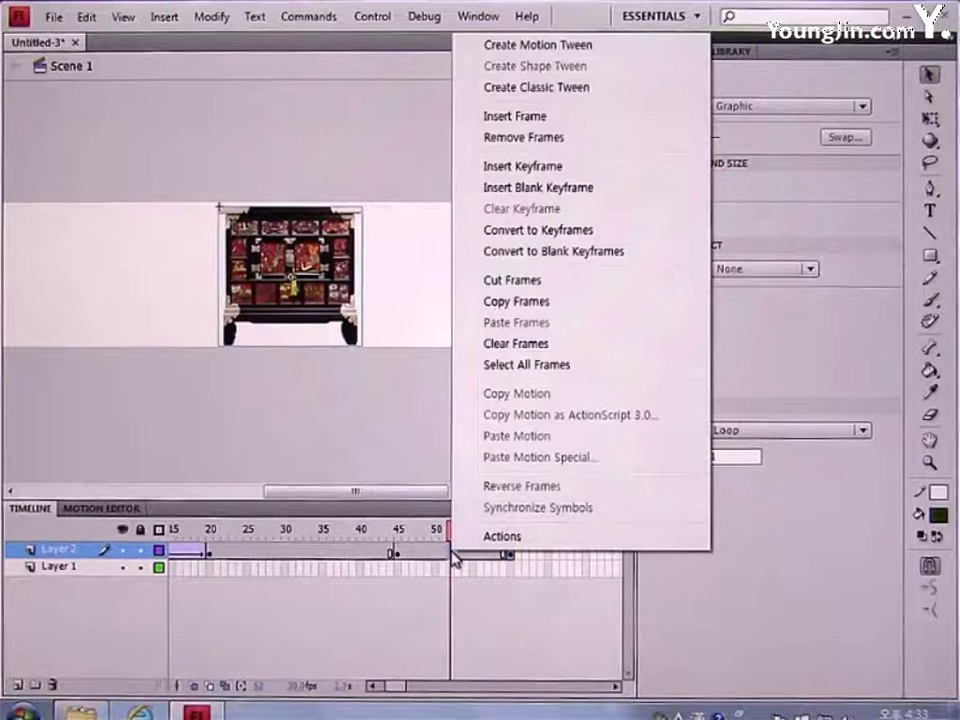
click(548, 88)
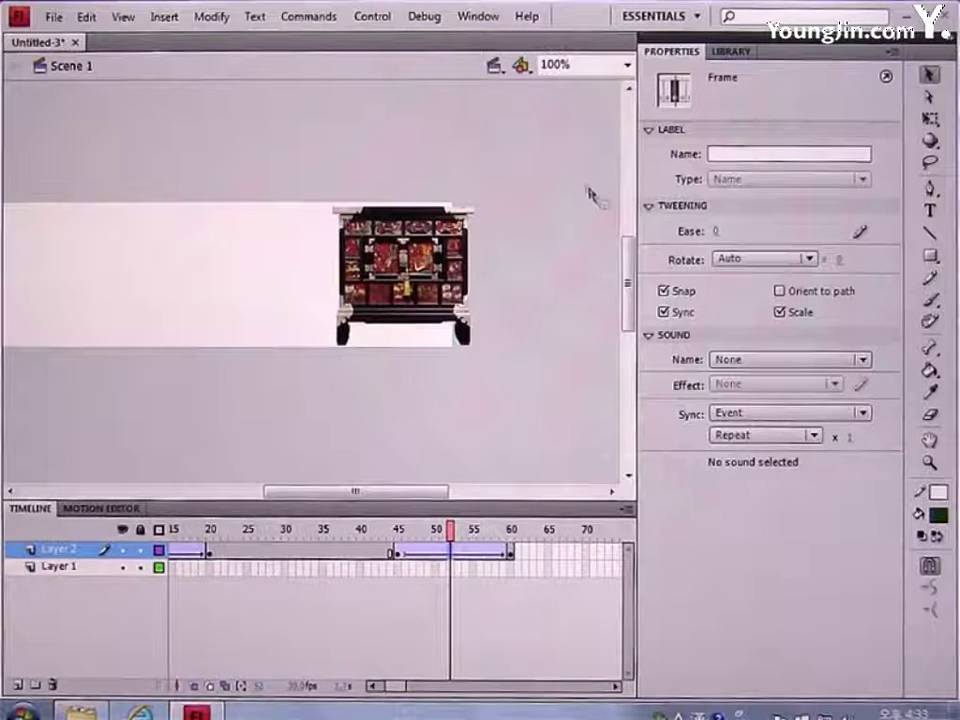
click(714, 232)
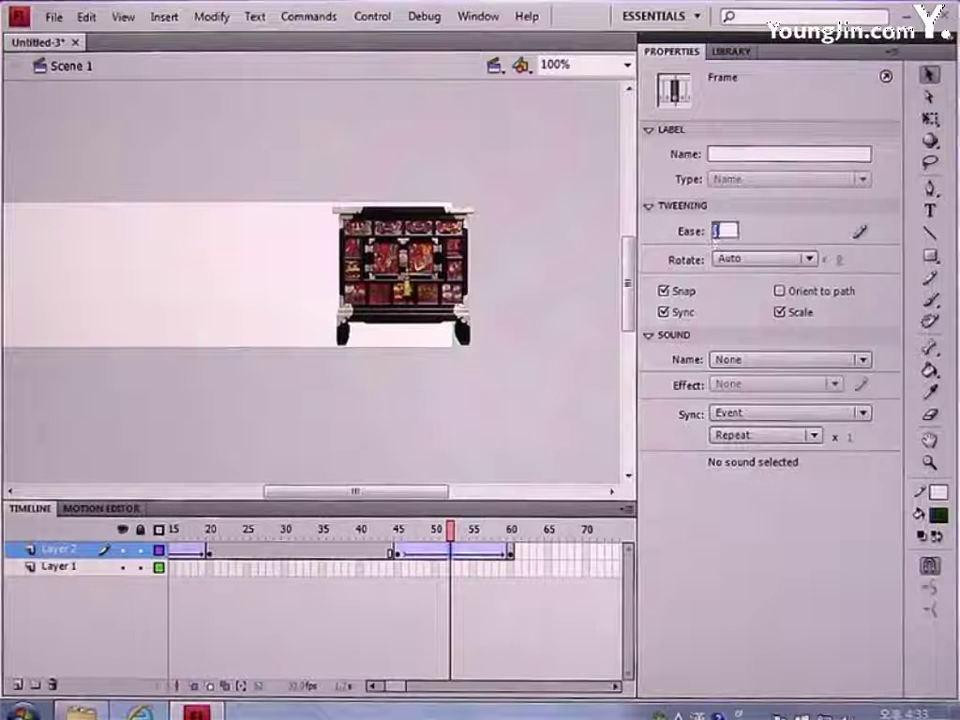
text(100)
key(Return)
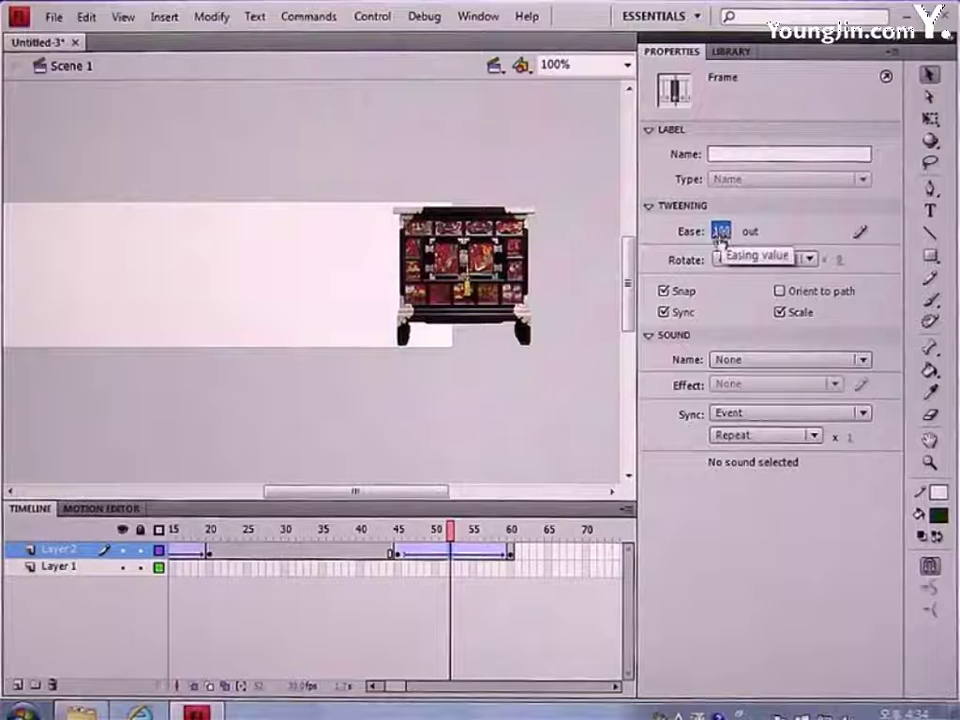
Step: Apply an Alpha color effect of 0% to the img1 instance at frame 60 of Layer 2
click(512, 553)
click(575, 313)
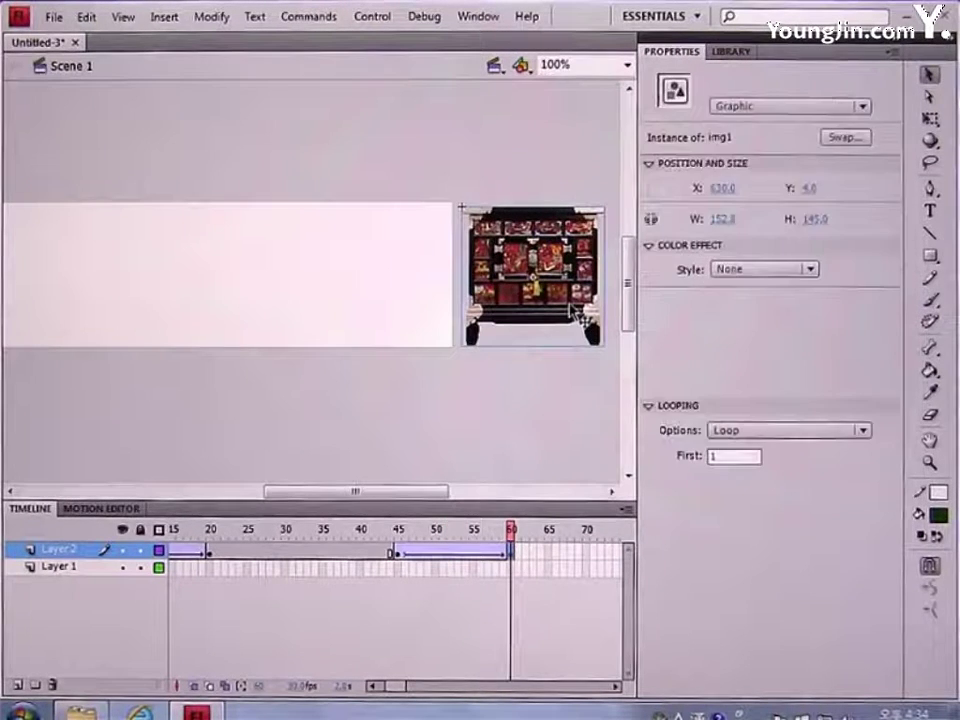
click(755, 270)
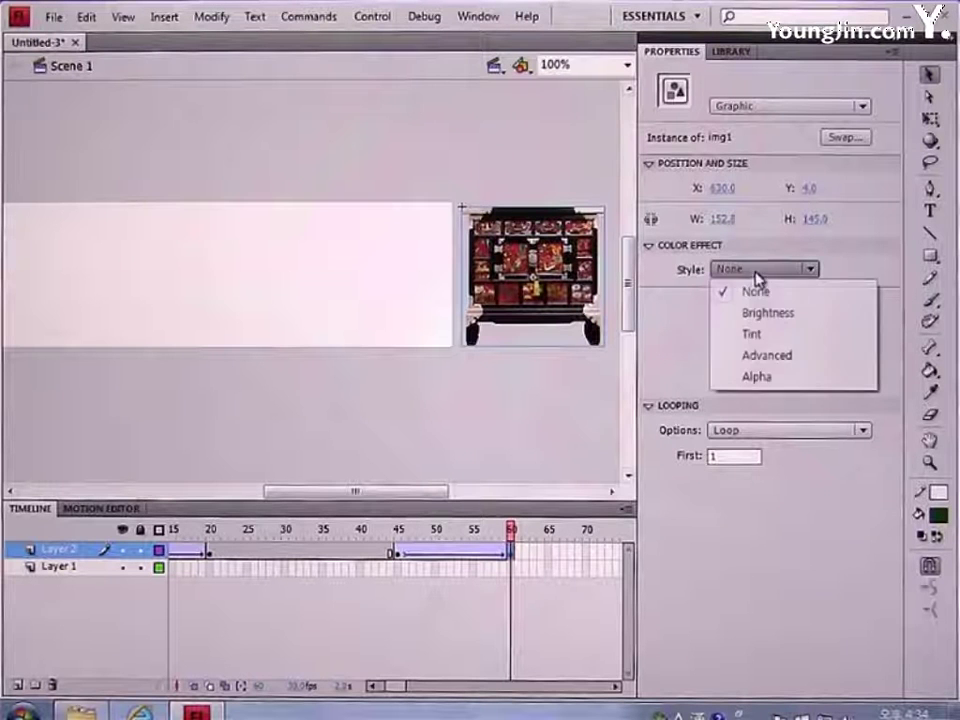
click(758, 377)
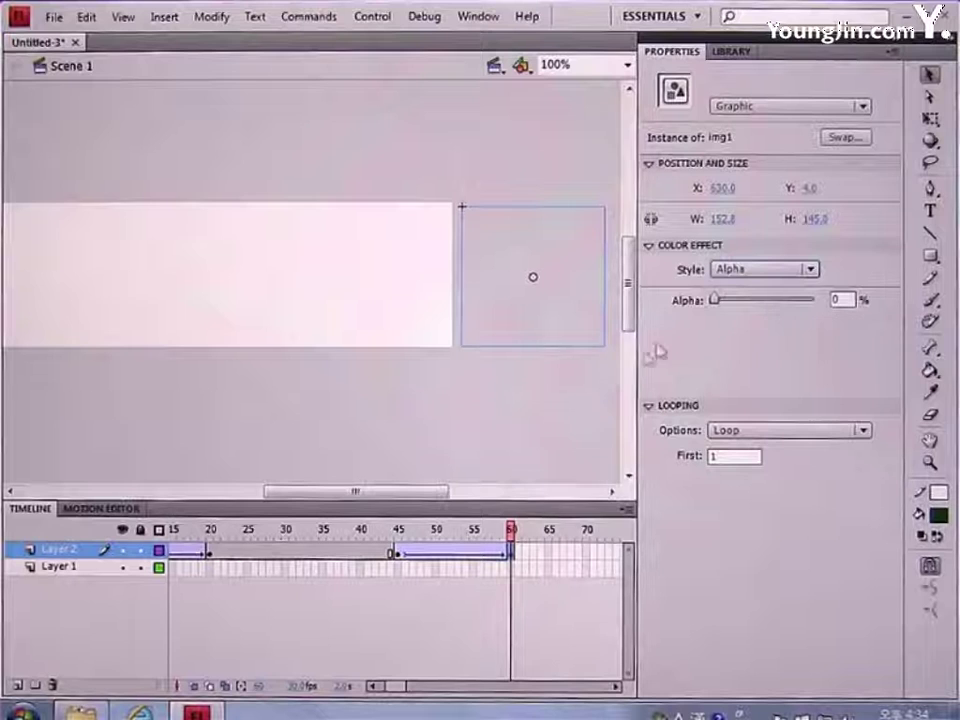
Step: Add a new layer above Layer 2 and insert a keyframe at its frame 45
click(17, 685)
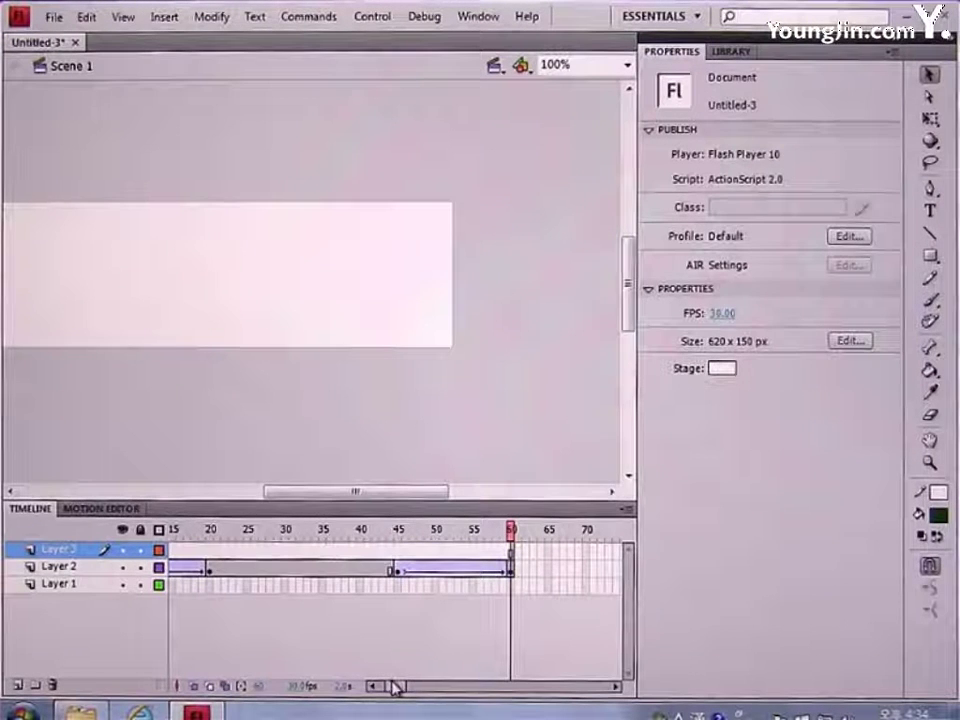
drag(398, 688, 390, 690)
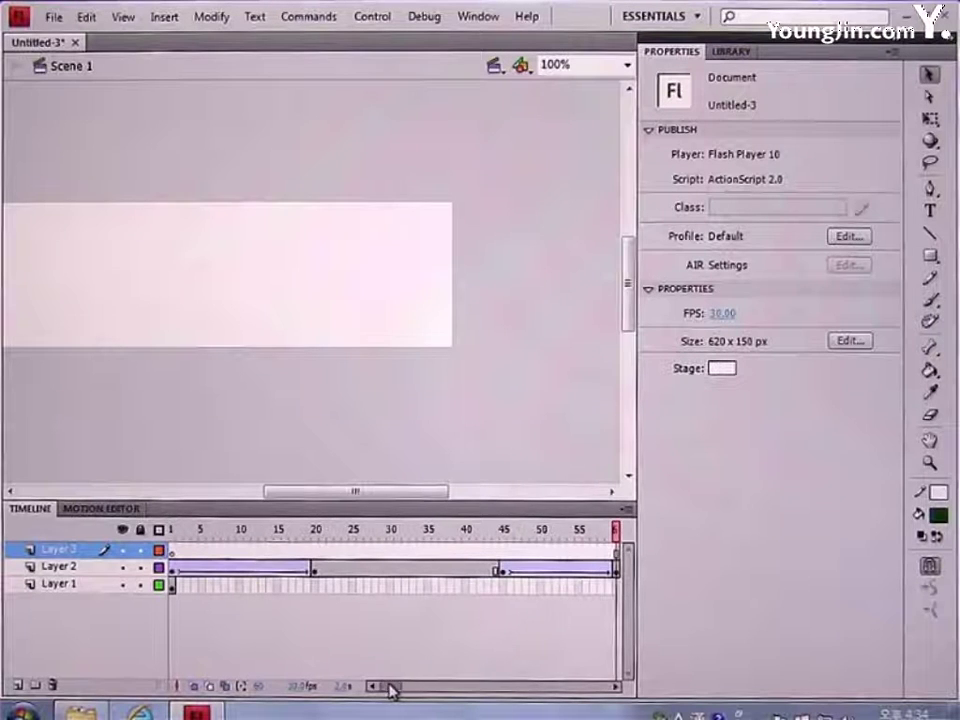
click(503, 551)
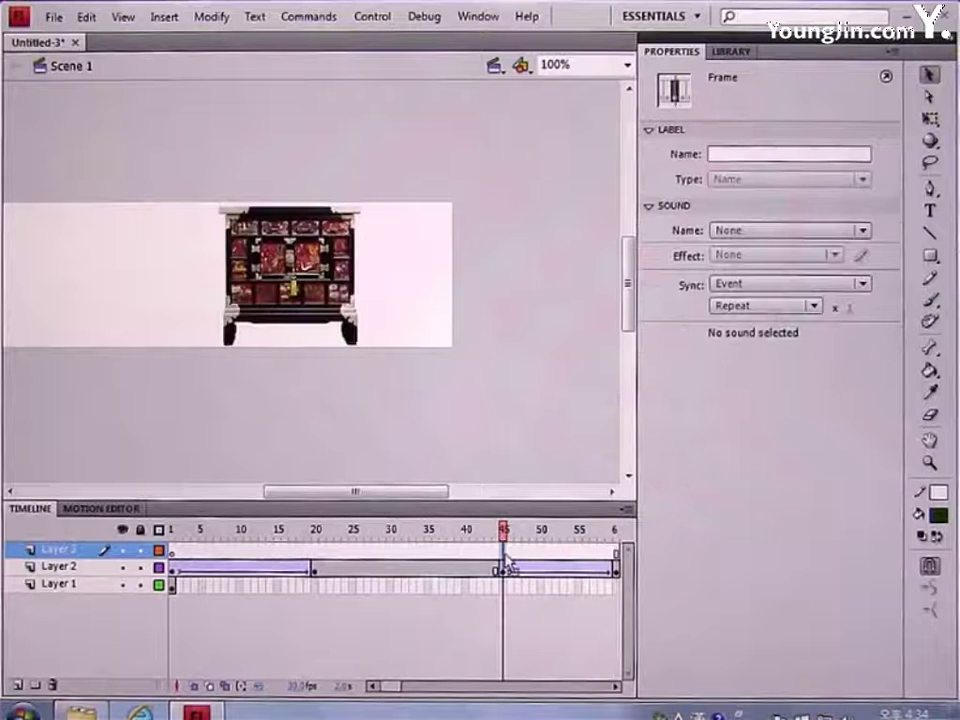
key(F6)
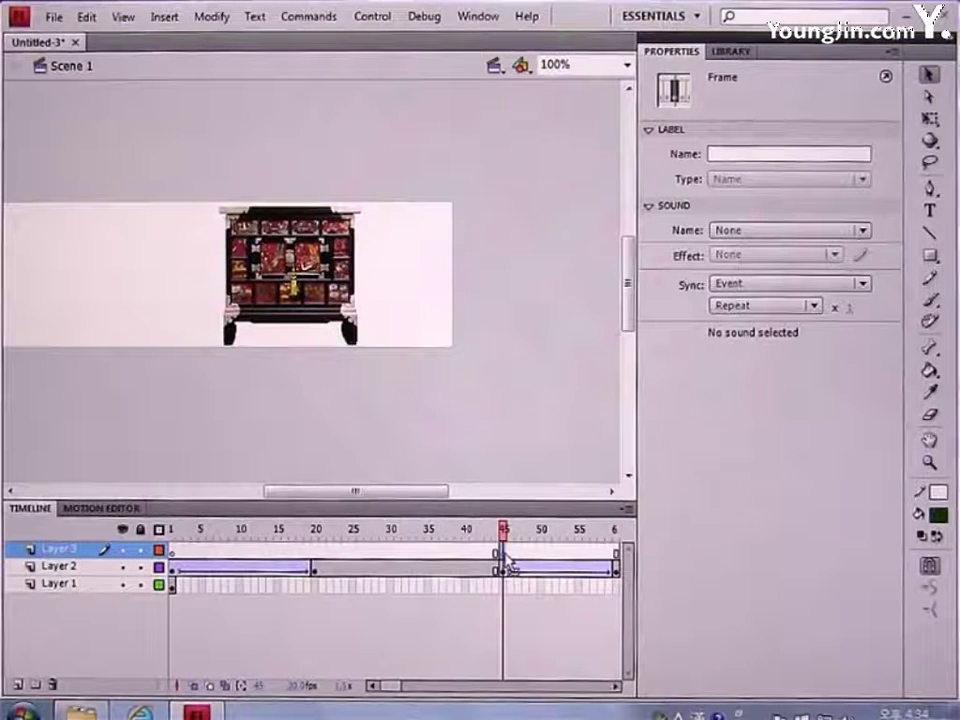
Step: Place an instance of the img2 symbol at frame 45 of Layer 3 and set its position to X 320 and Y 0
click(731, 51)
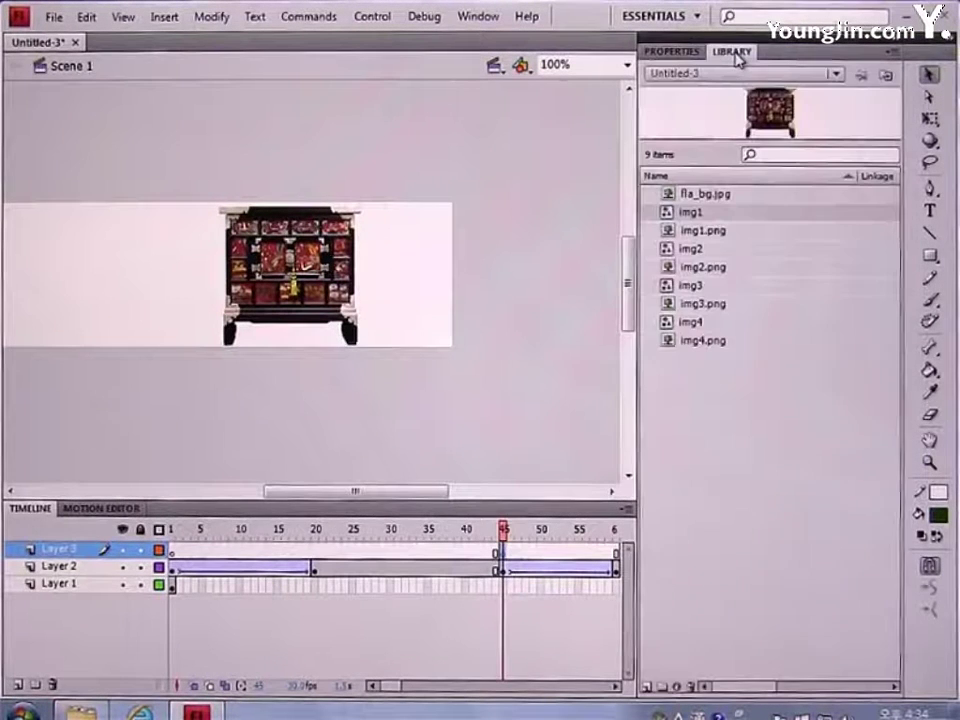
drag(697, 250, 345, 308)
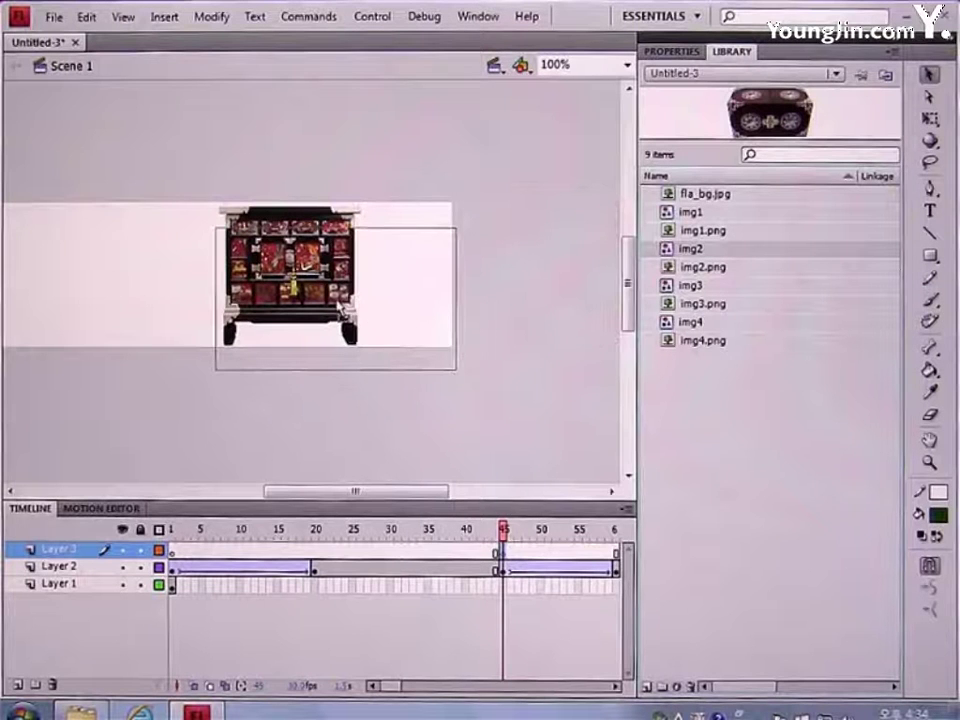
click(671, 52)
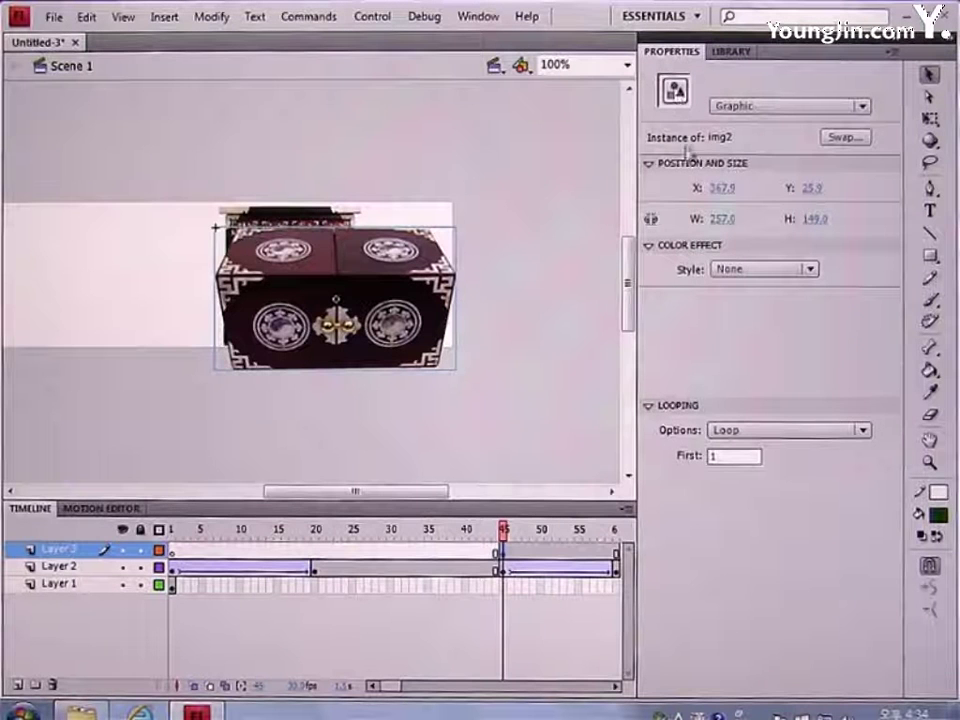
click(718, 193)
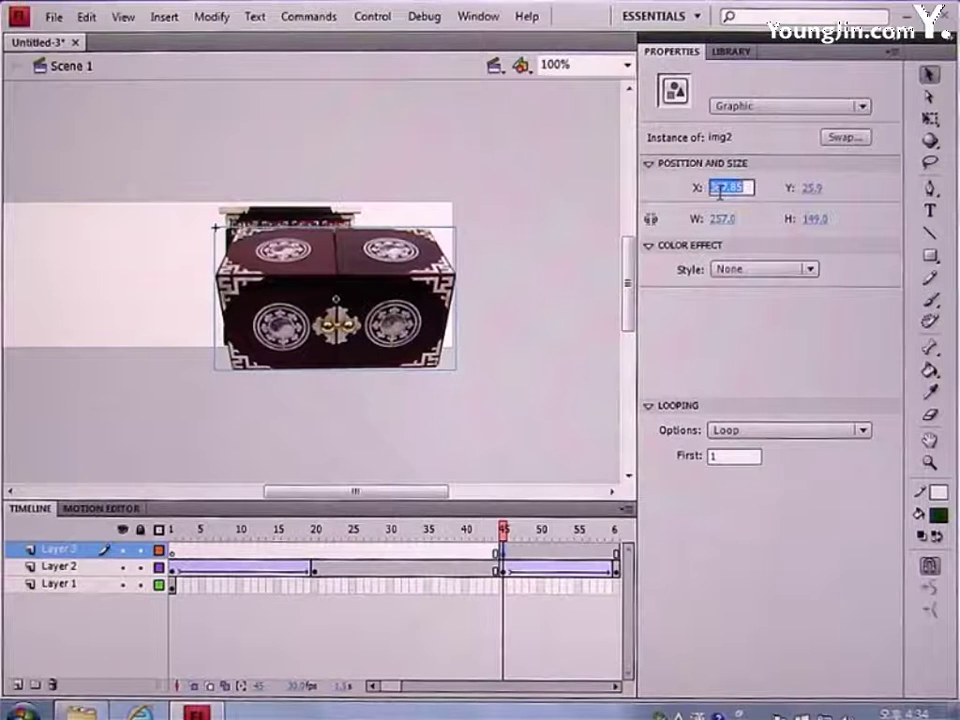
text(200)
key(Return)
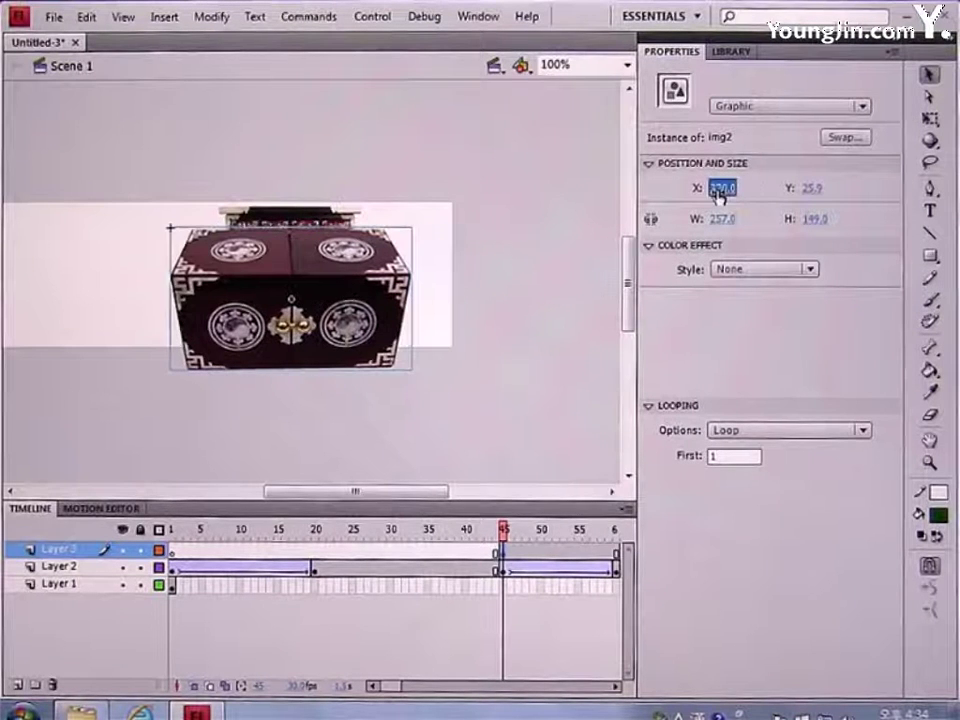
click(811, 188)
text(10)
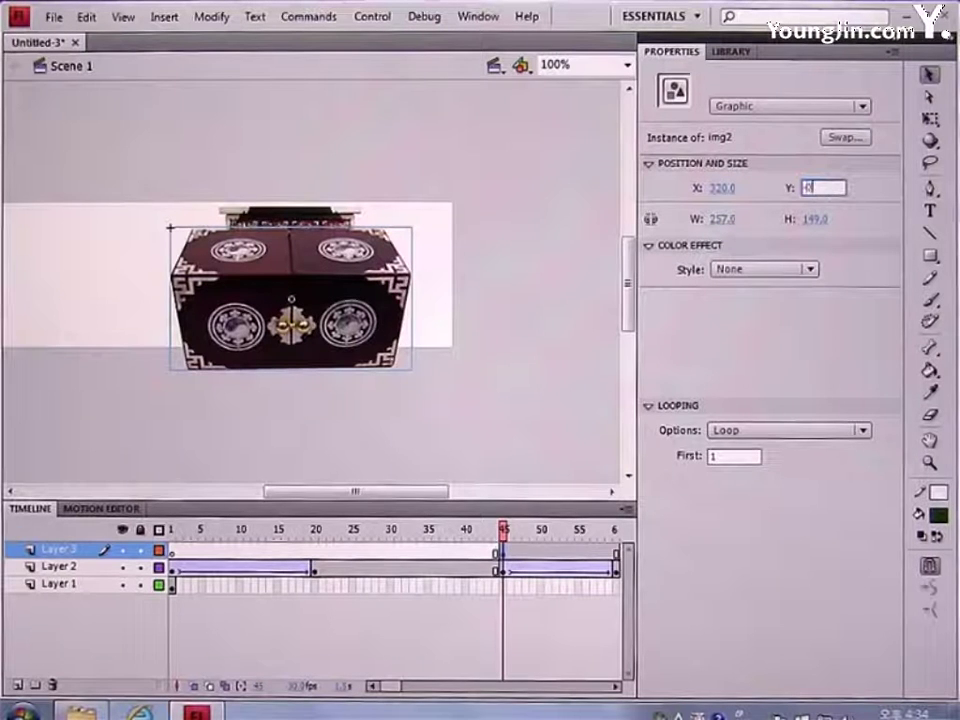
key(Return)
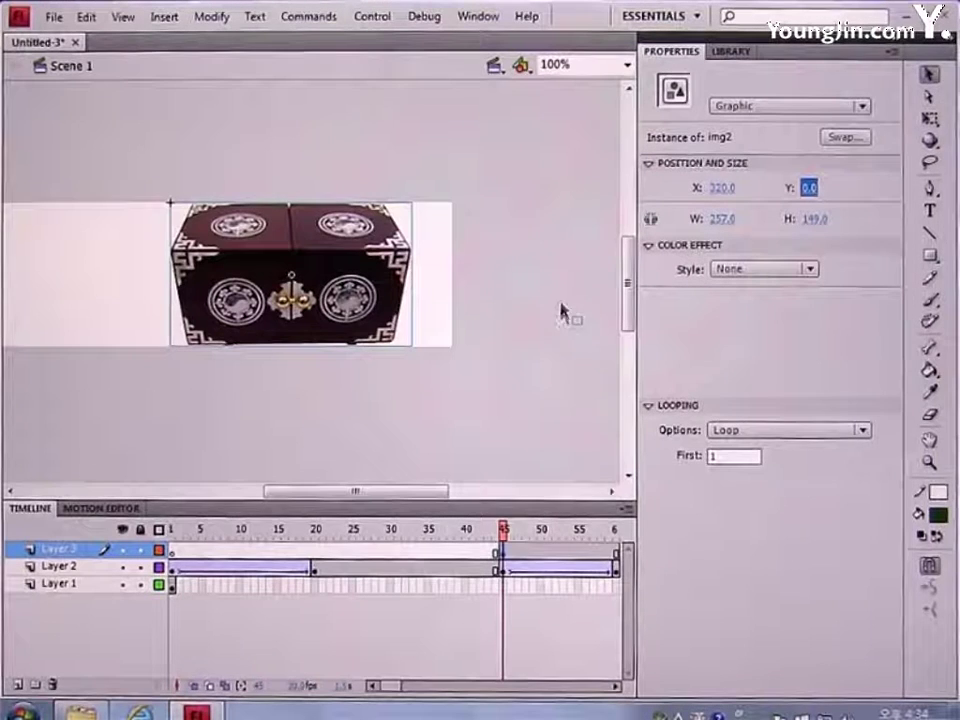
Step: Insert a keyframe at frame 60 of Layer 3 and scale img2 there proportionally about its centre to about 191 x 111 px
drag(388, 686, 396, 692)
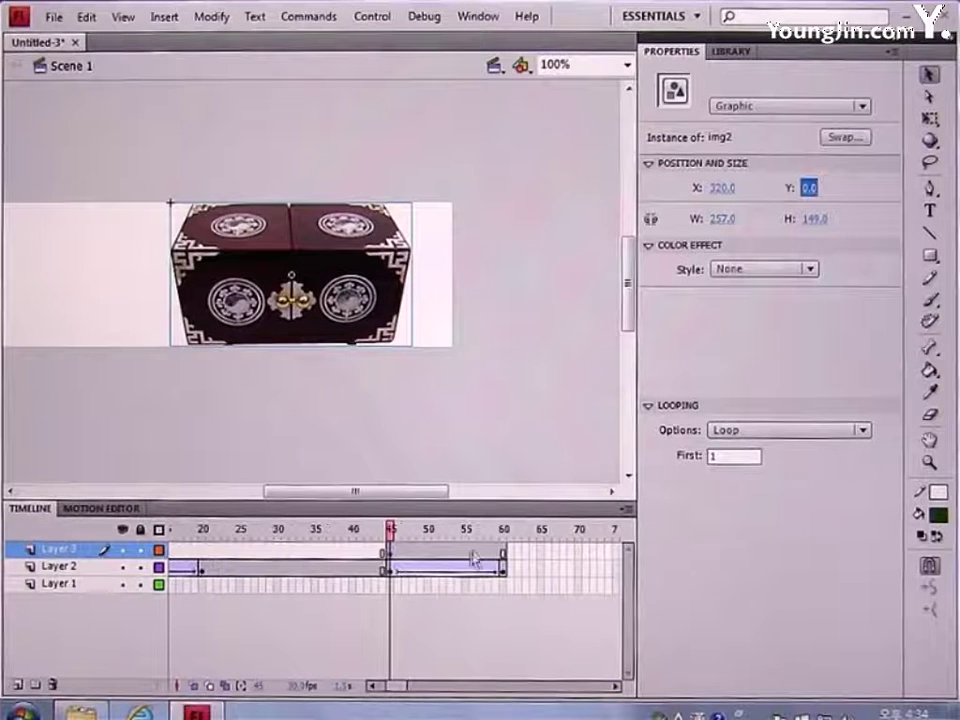
click(505, 553)
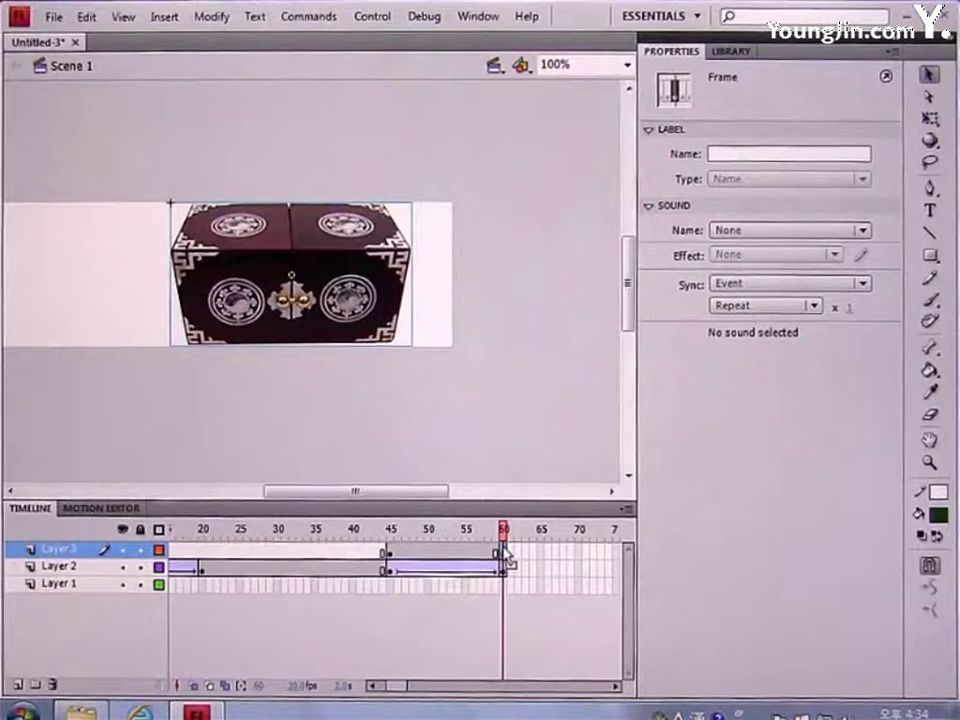
click(929, 118)
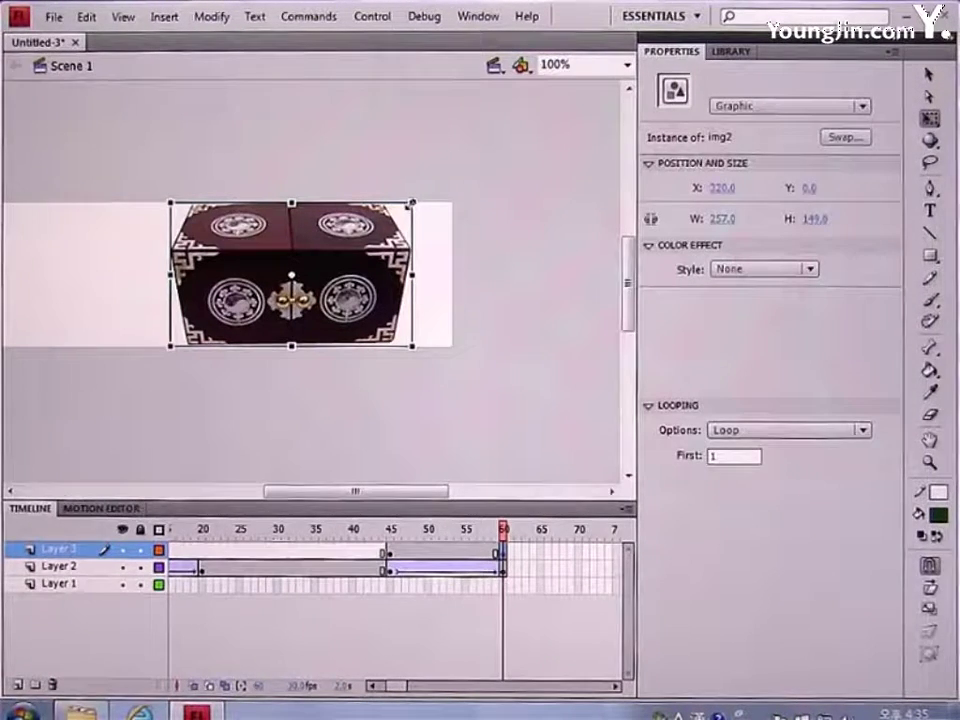
drag(413, 203, 381, 221)
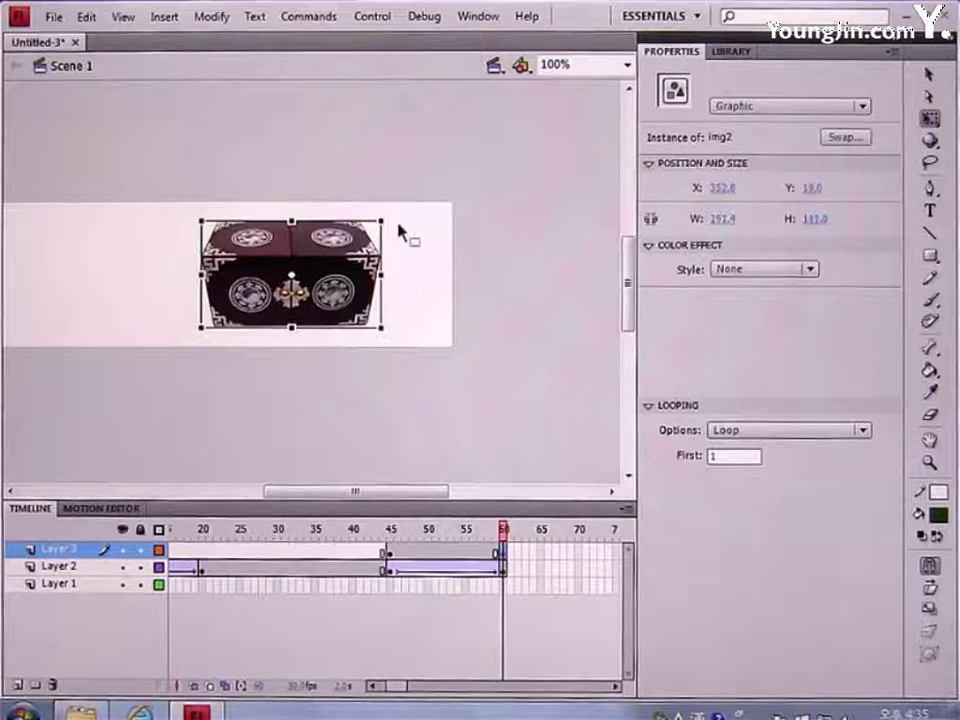
click(928, 77)
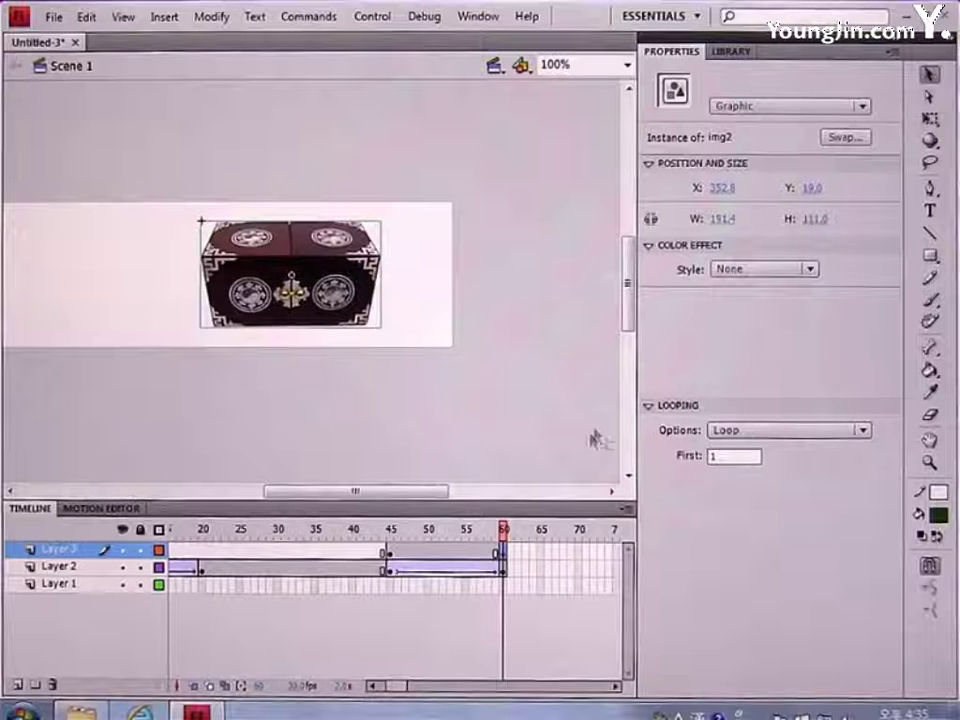
Step: Create a classic tween between frames 45 and 60 of Layer 3
right_click(451, 554)
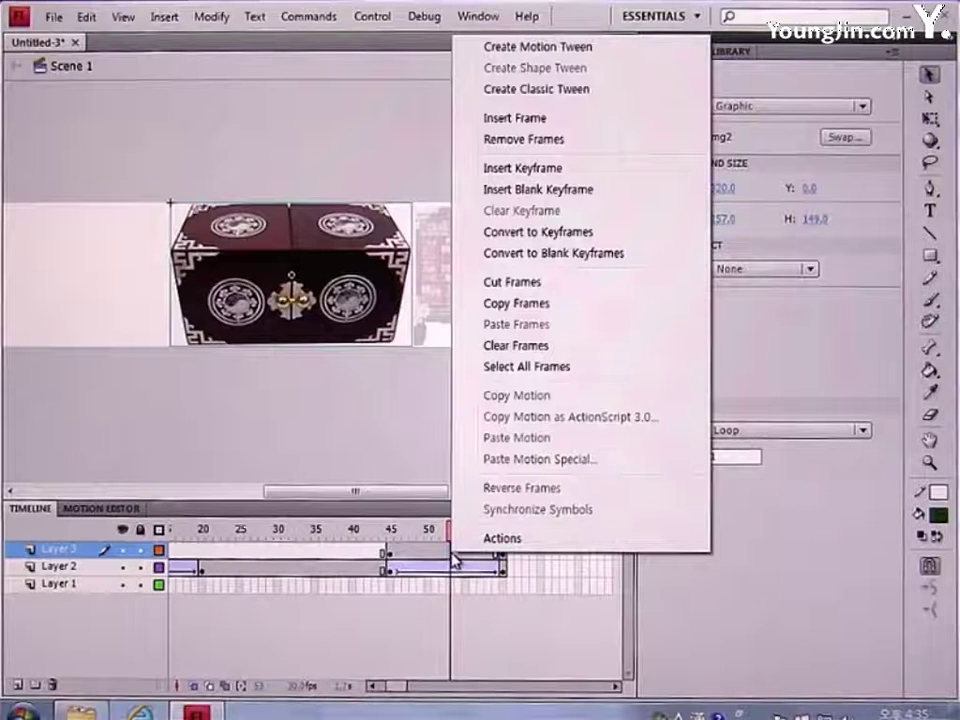
click(540, 90)
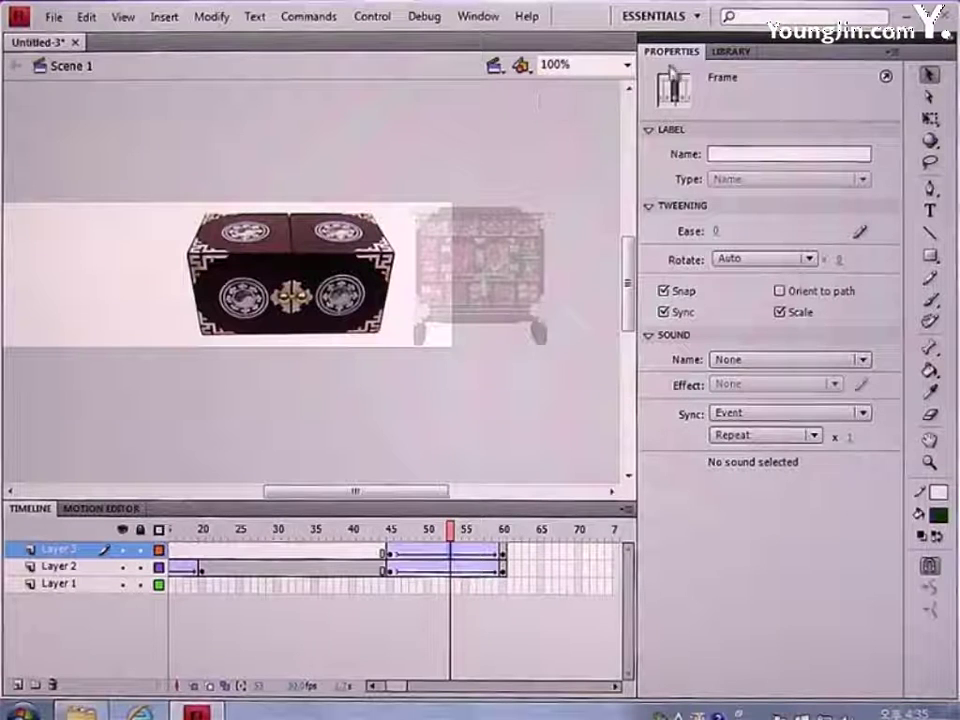
Step: Set the ease of the classic tween between frames 45 and 60 of Layer 3 to -100
click(718, 233)
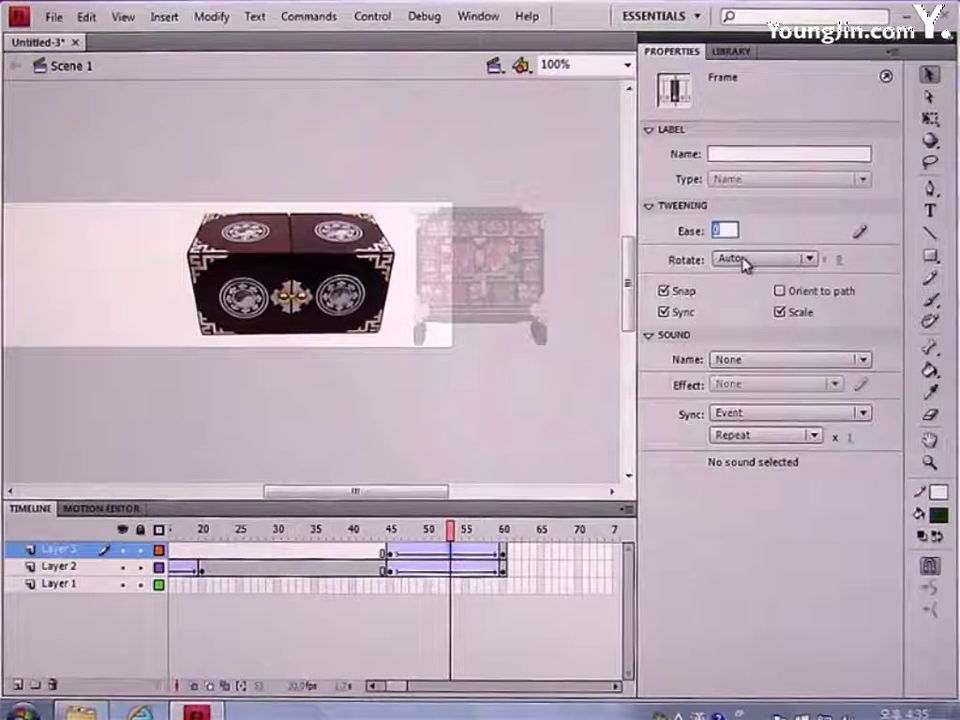
text(-100)
key(Return)
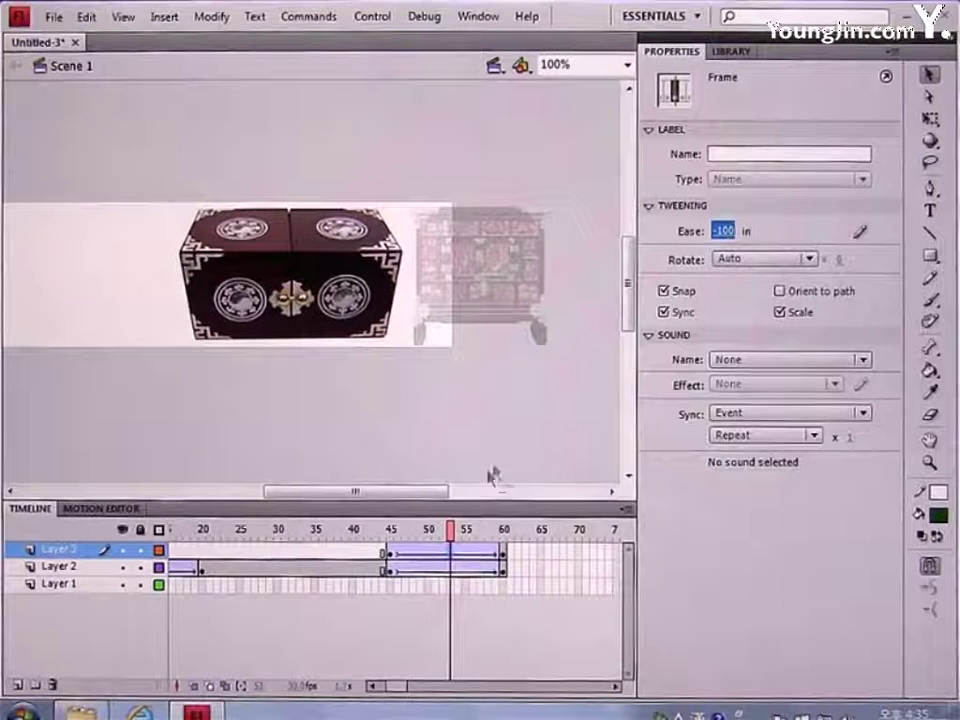
Step: Apply an Alpha colour effect of 0% to the img2 instance at frame 45 of Layer 3
click(395, 563)
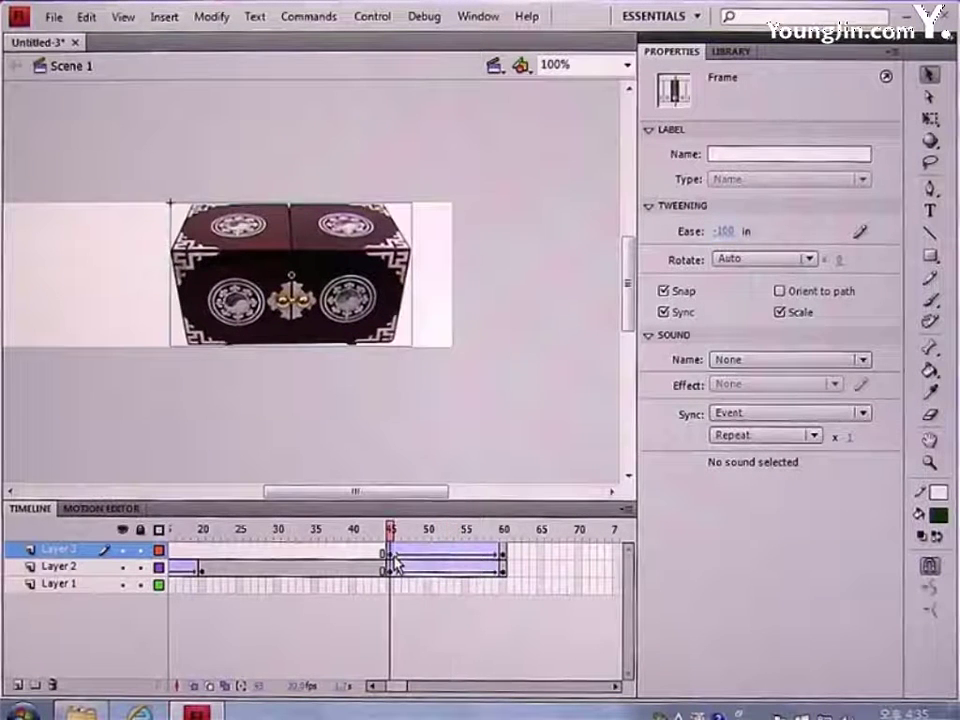
click(272, 231)
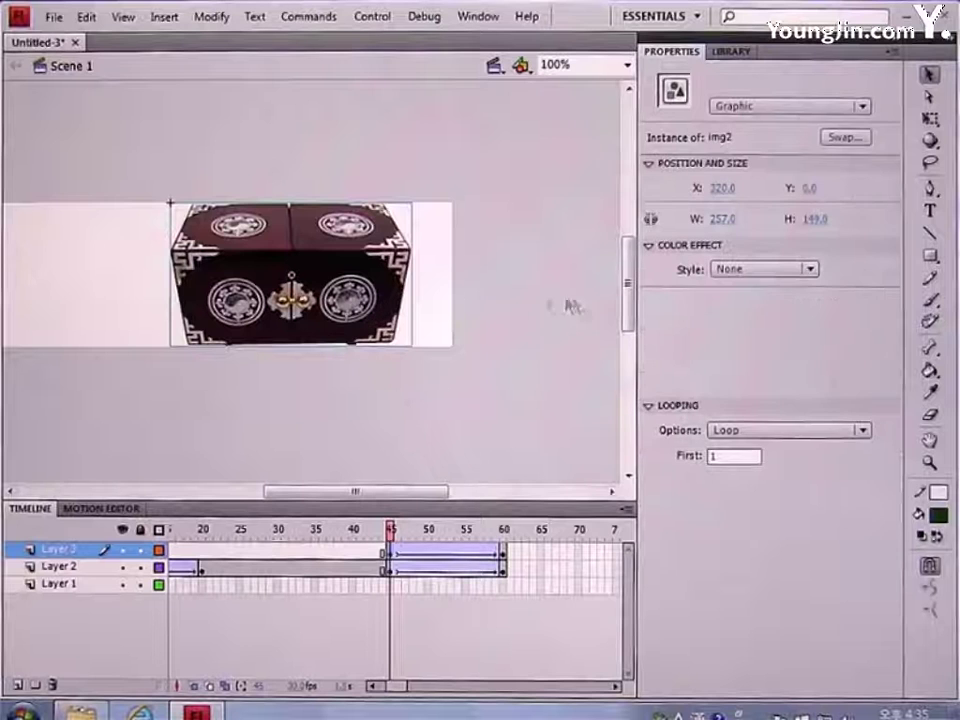
click(746, 270)
click(756, 375)
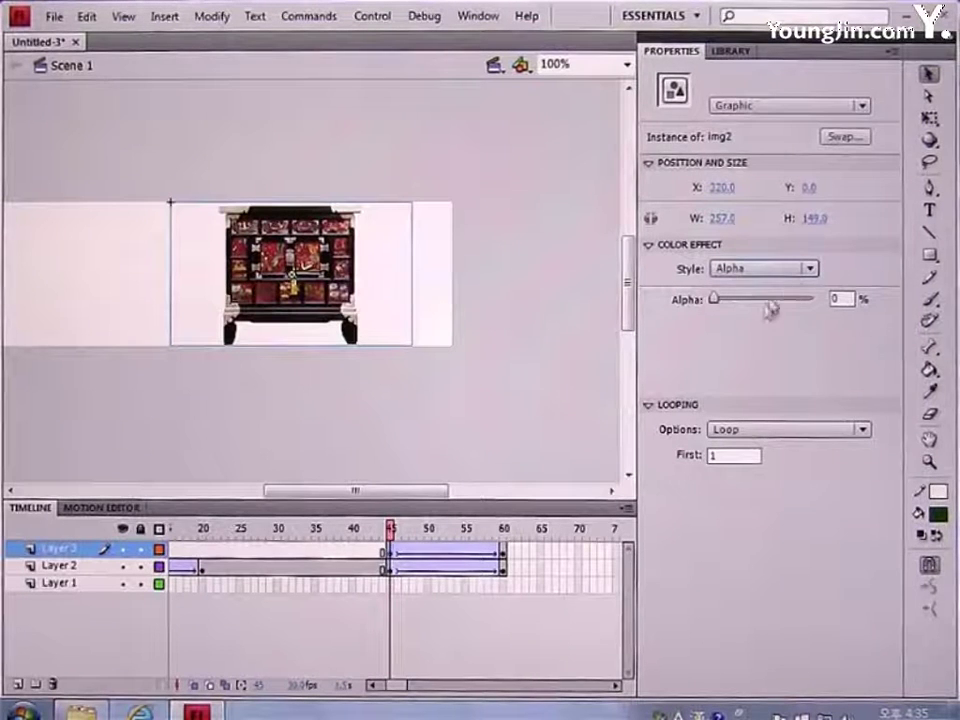
Step: Insert keyframes at frames 85 and 100 of Layer 3
drag(405, 687, 418, 686)
click(444, 562)
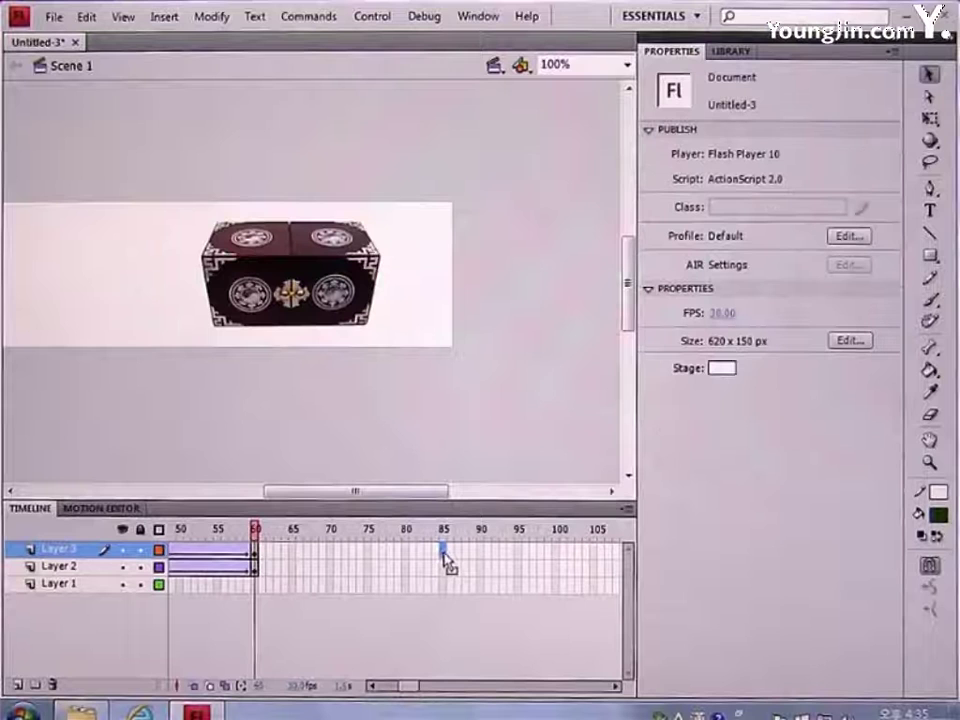
key(F6)
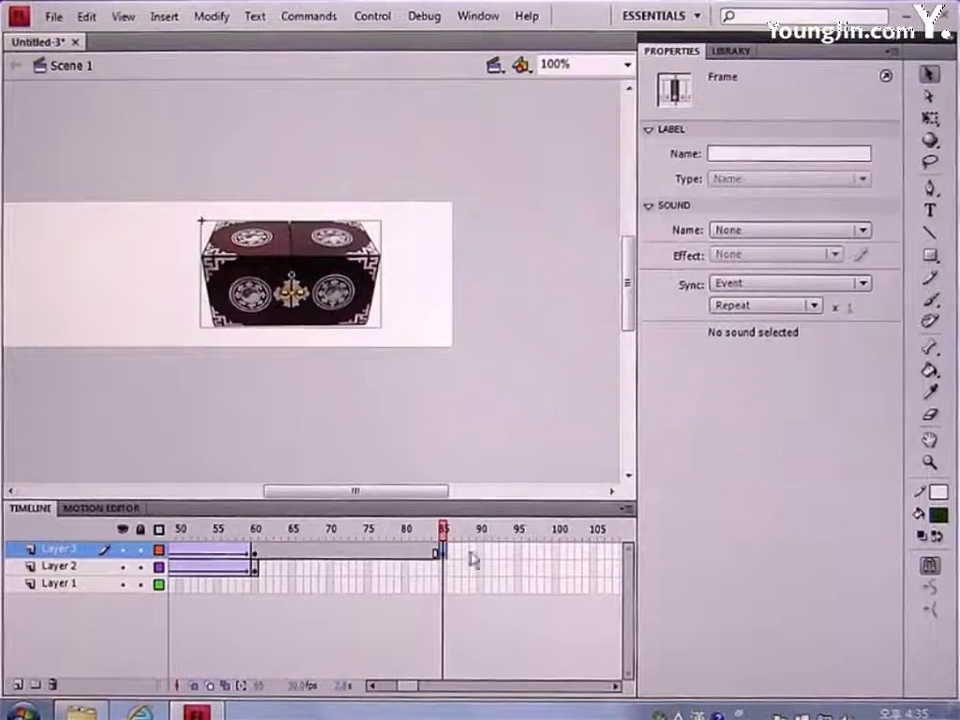
click(556, 552)
key(F6)
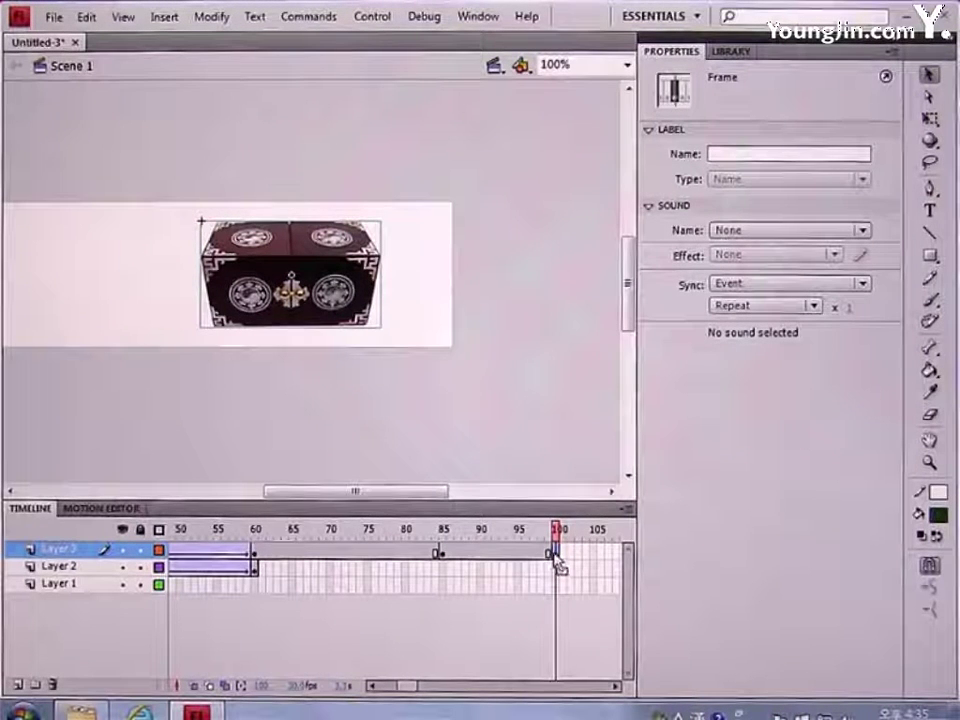
Step: Set the X position of the img2 instance at frame 100 to 630, outside the stage
click(347, 292)
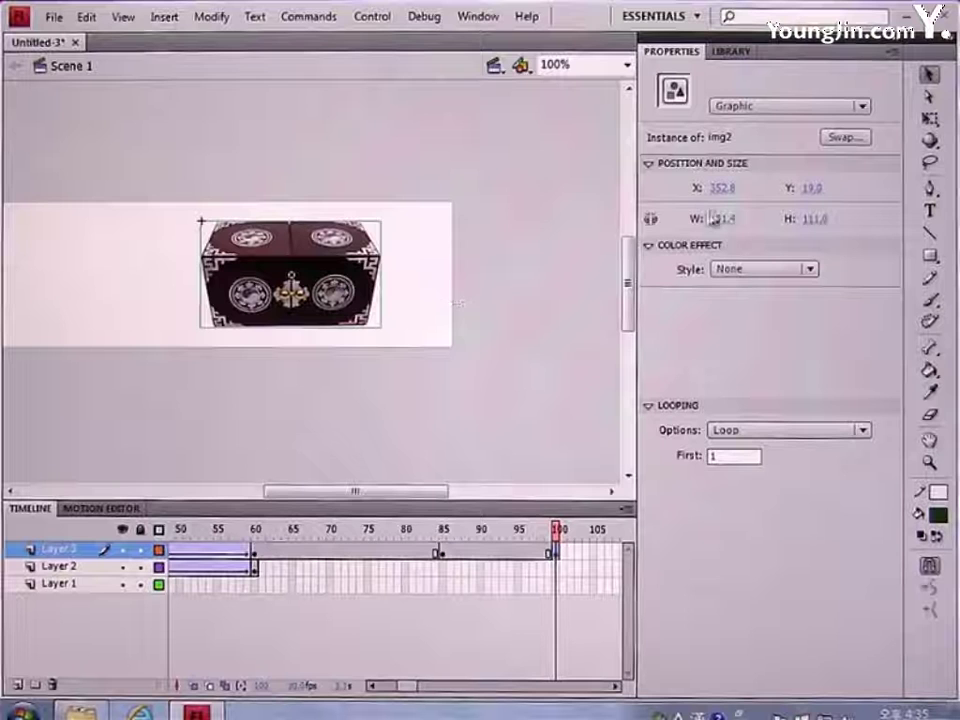
click(722, 187)
text(6)
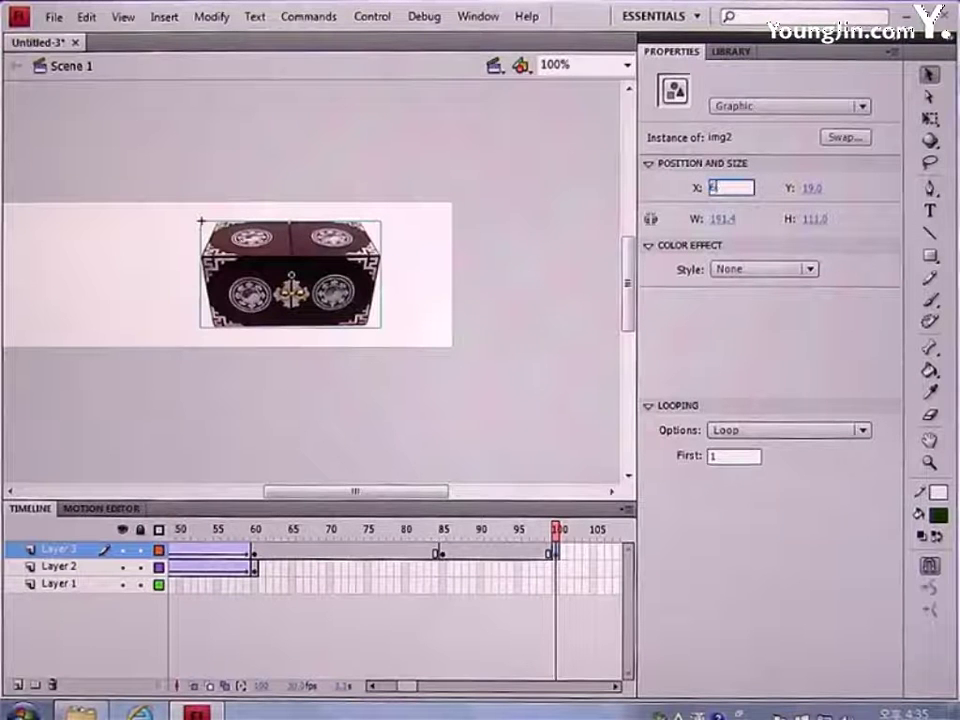
text(30)
key(Return)
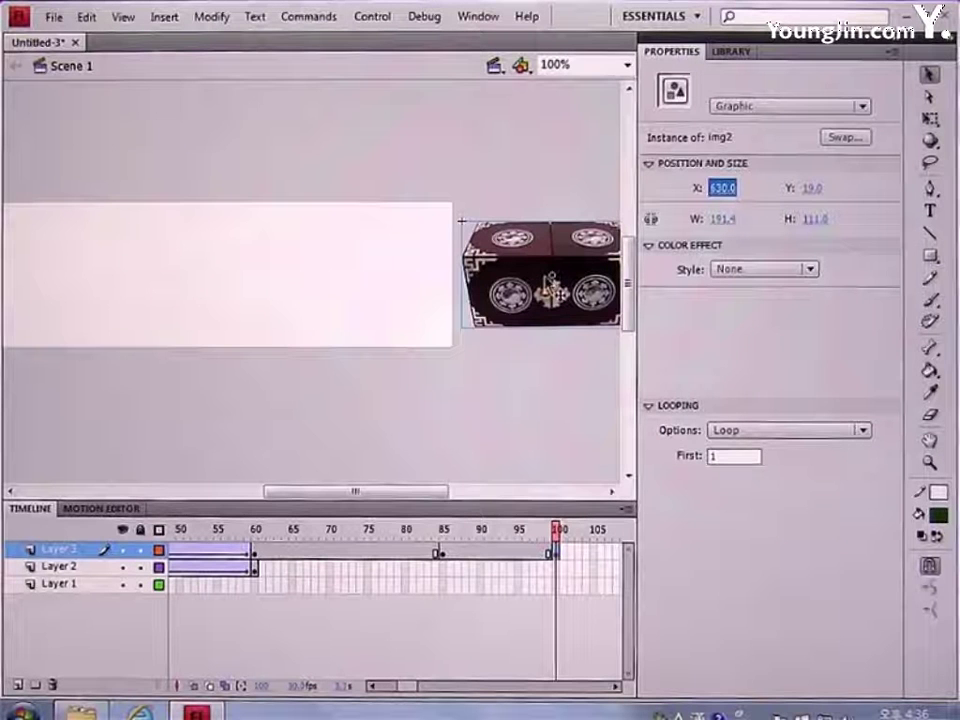
Step: Create a classic tween between frames 85 and 100 of Layer 3 and set its ease to 100
right_click(513, 554)
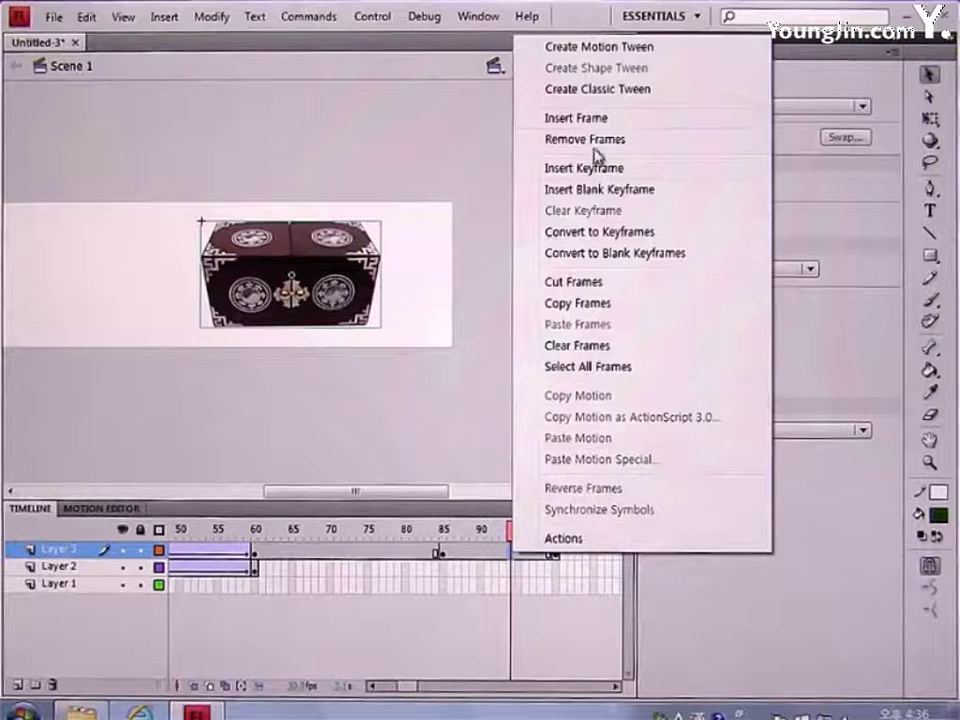
click(598, 92)
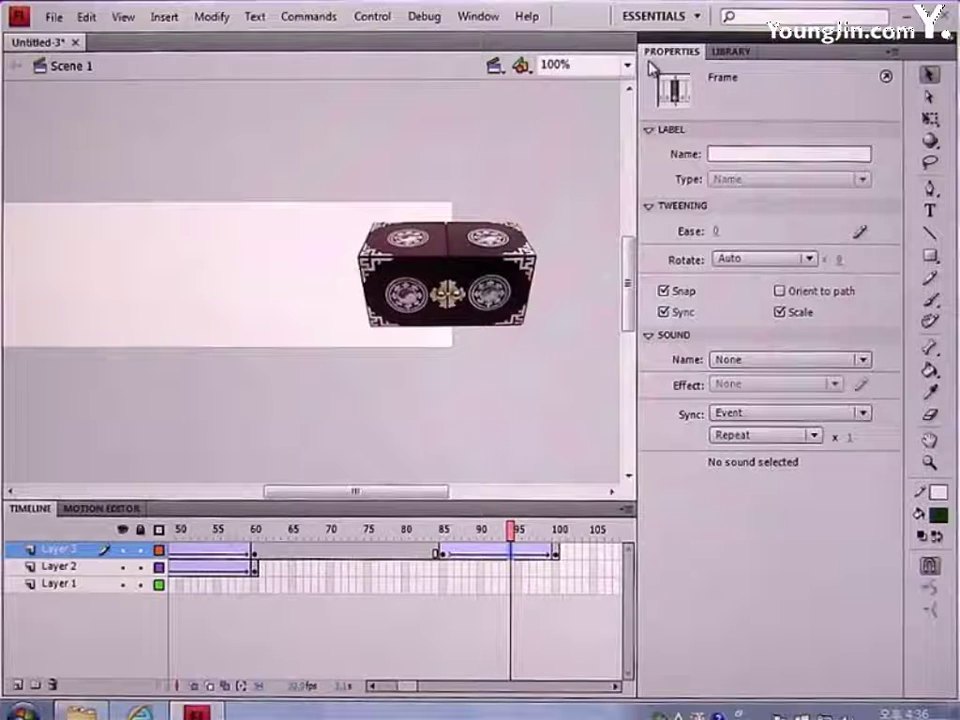
click(715, 231)
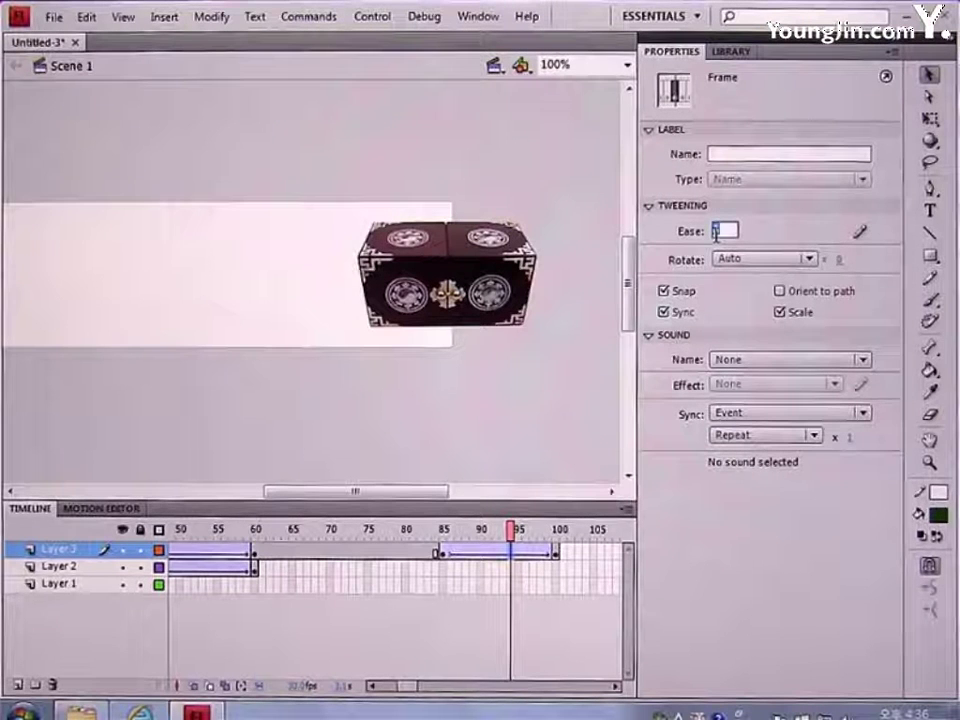
text(100)
key(Return)
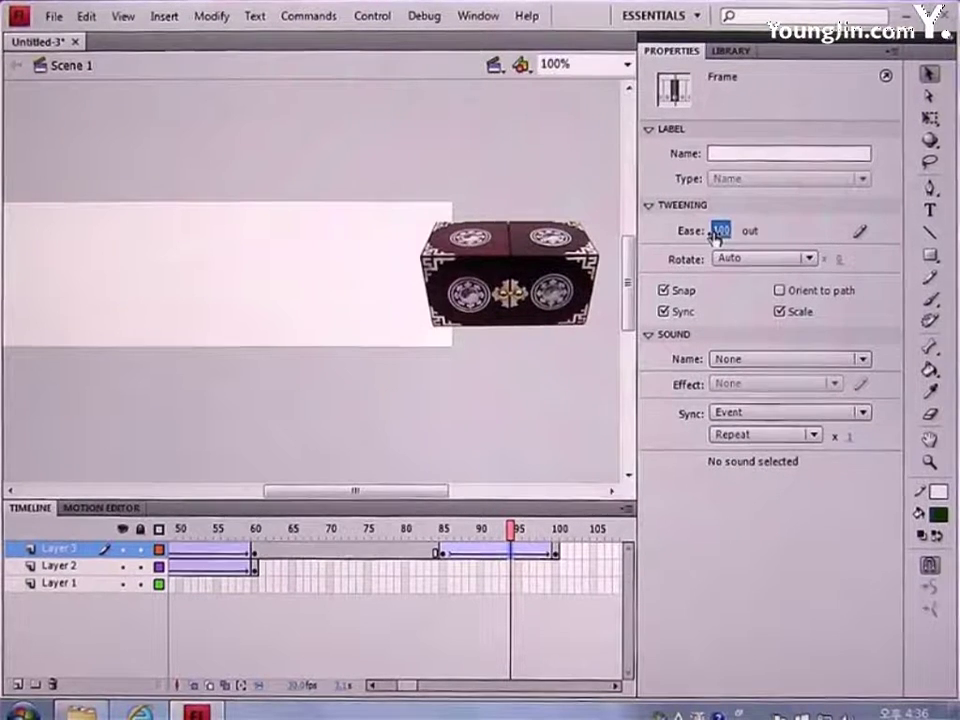
Step: Apply an Alpha colour effect of 0% to the img2 instance at frame 100 of Layer 3
click(557, 551)
click(590, 315)
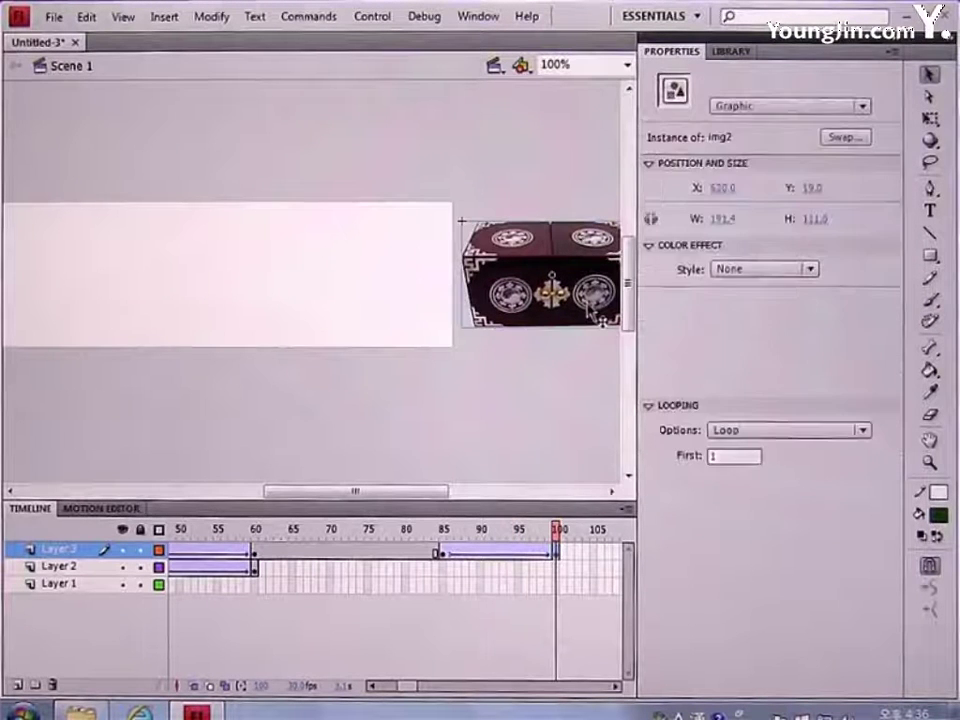
click(744, 270)
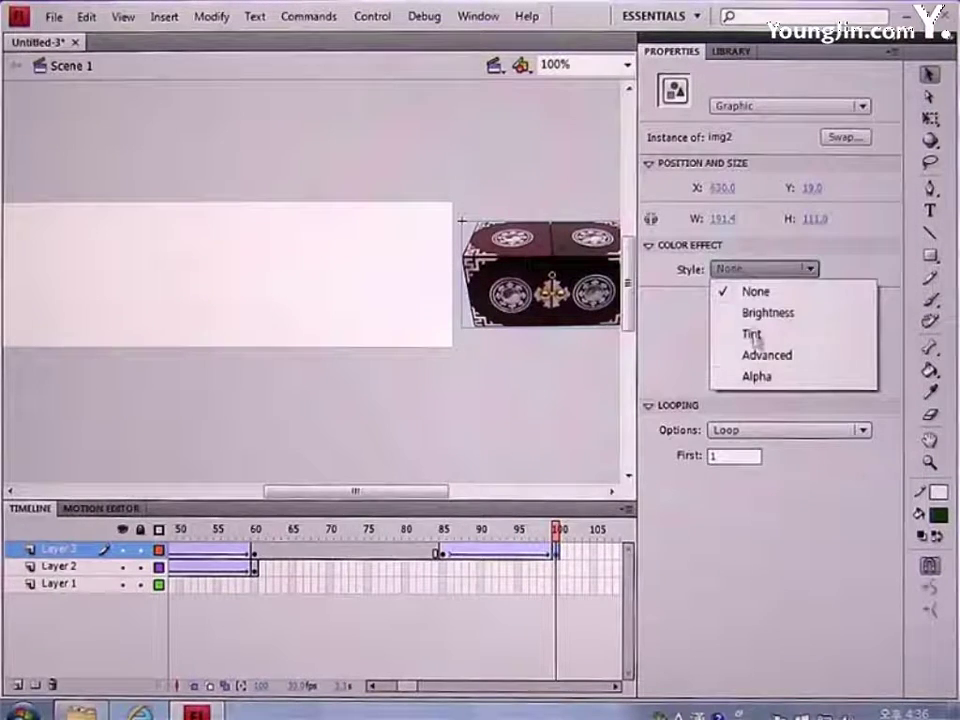
click(757, 377)
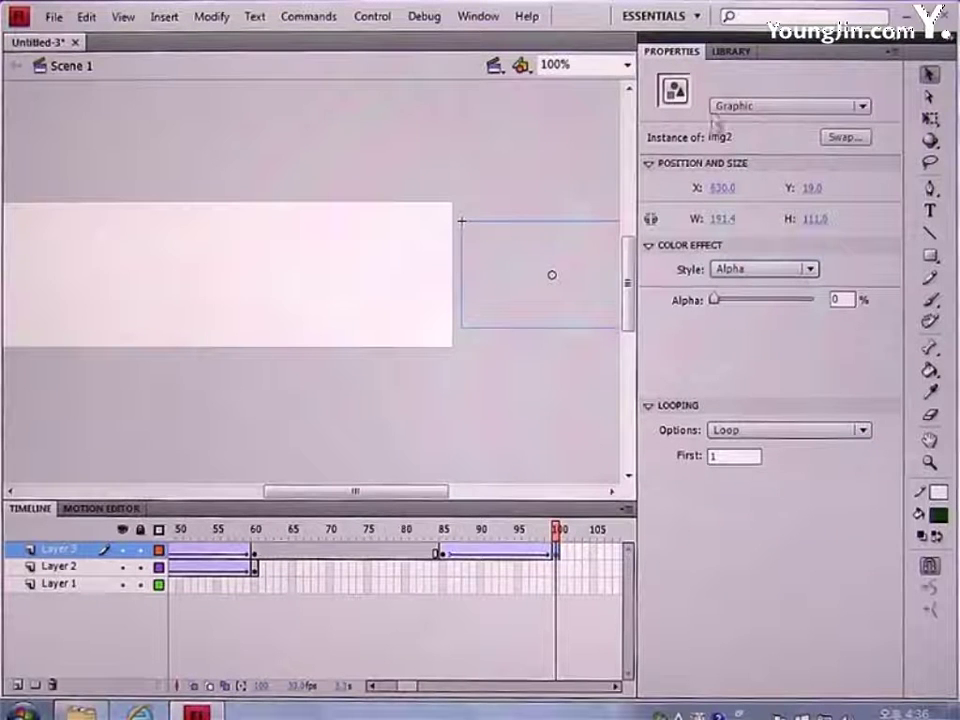
Step: Open the Flash document named main from the 작업 folder
click(731, 55)
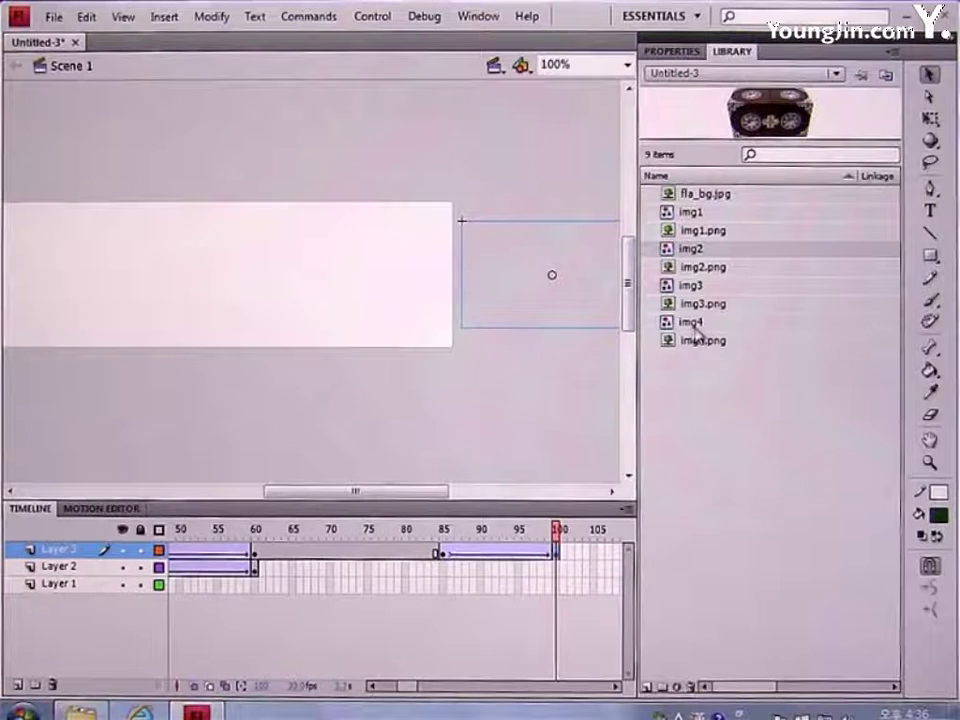
click(52, 22)
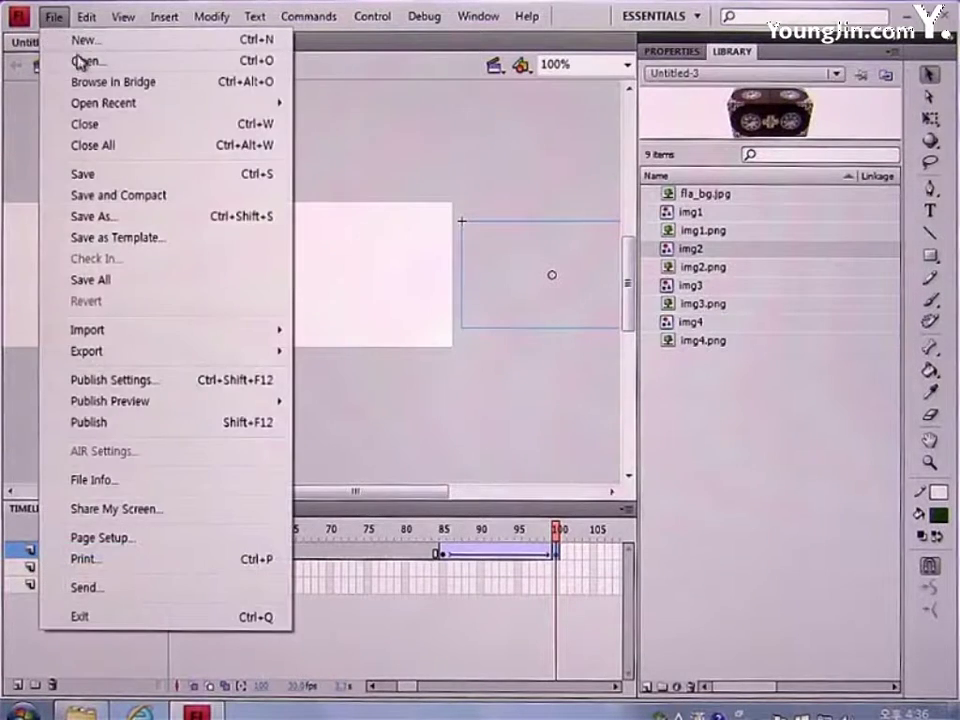
click(80, 61)
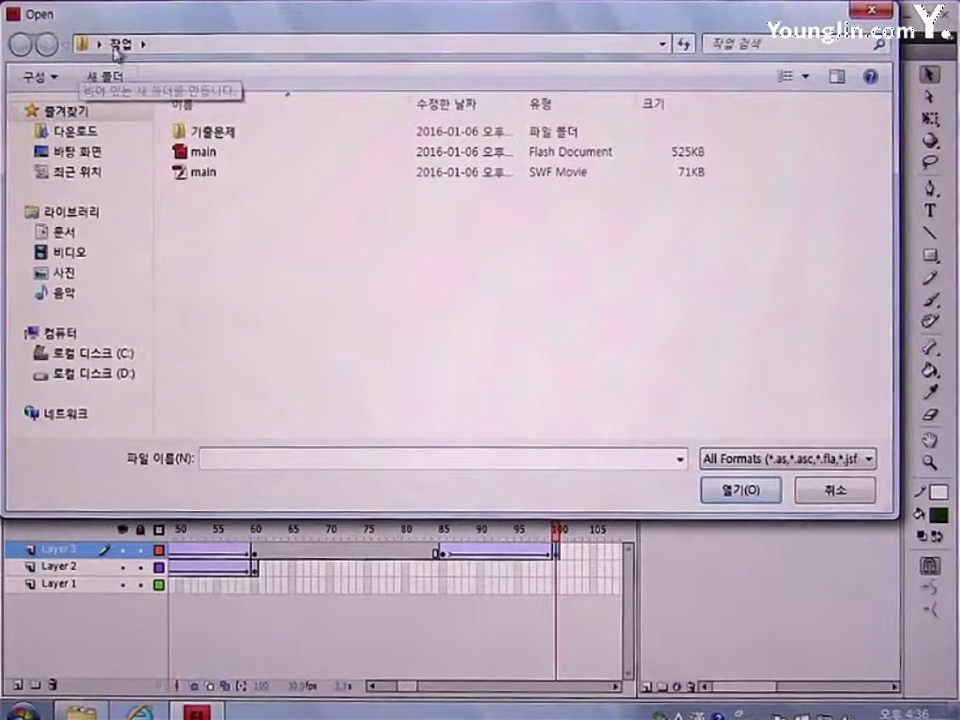
double_click(218, 163)
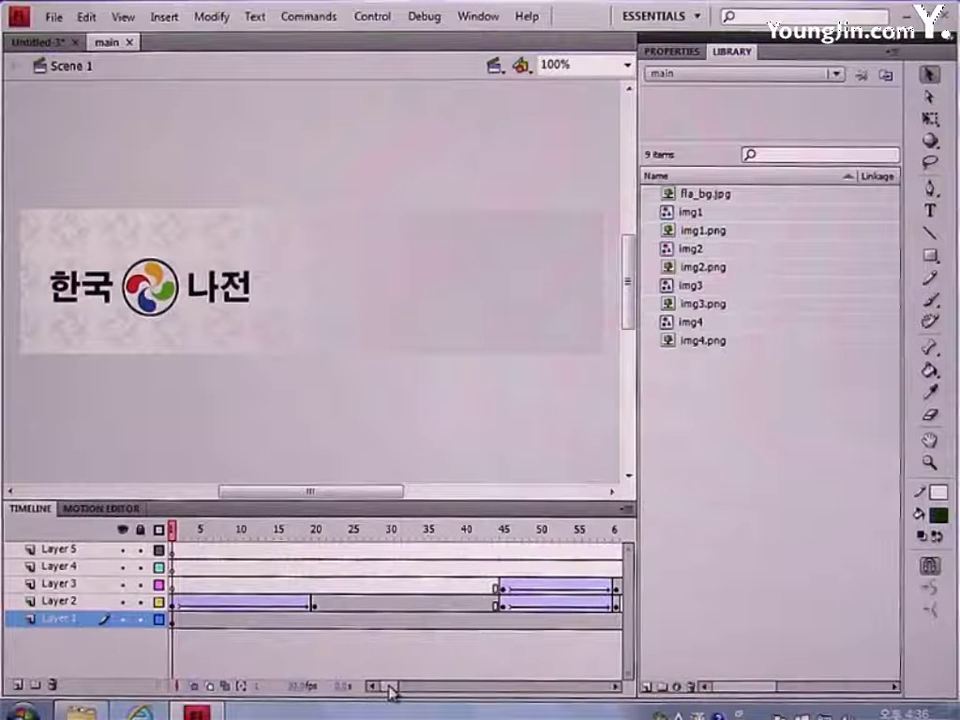
Step: Extend Layer 1 of the main document by inserting a frame at frame 220
drag(390, 689, 446, 692)
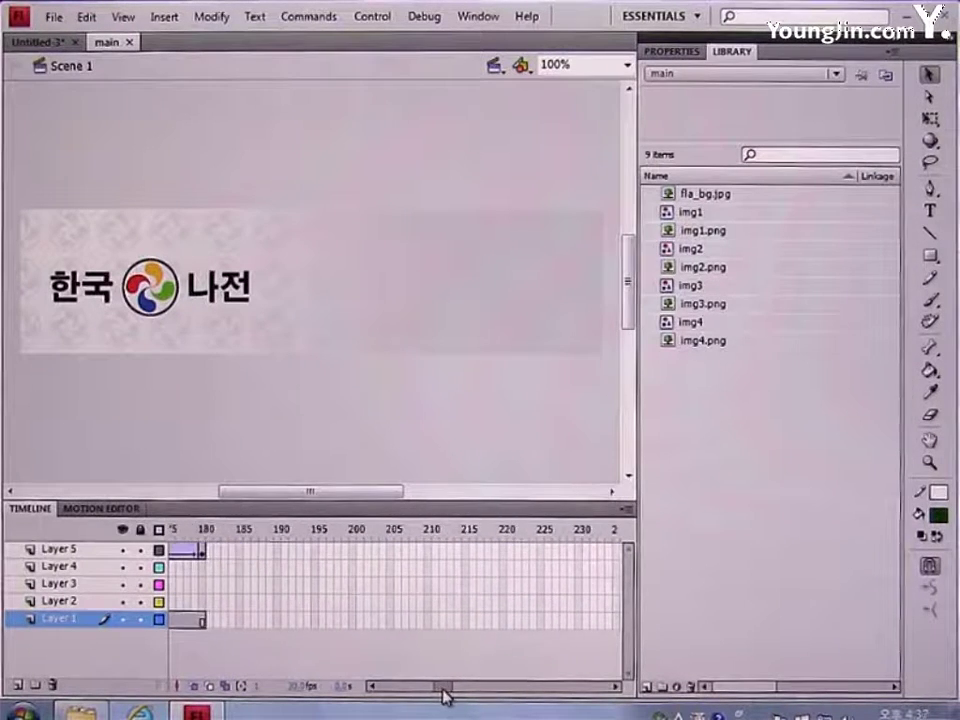
click(502, 620)
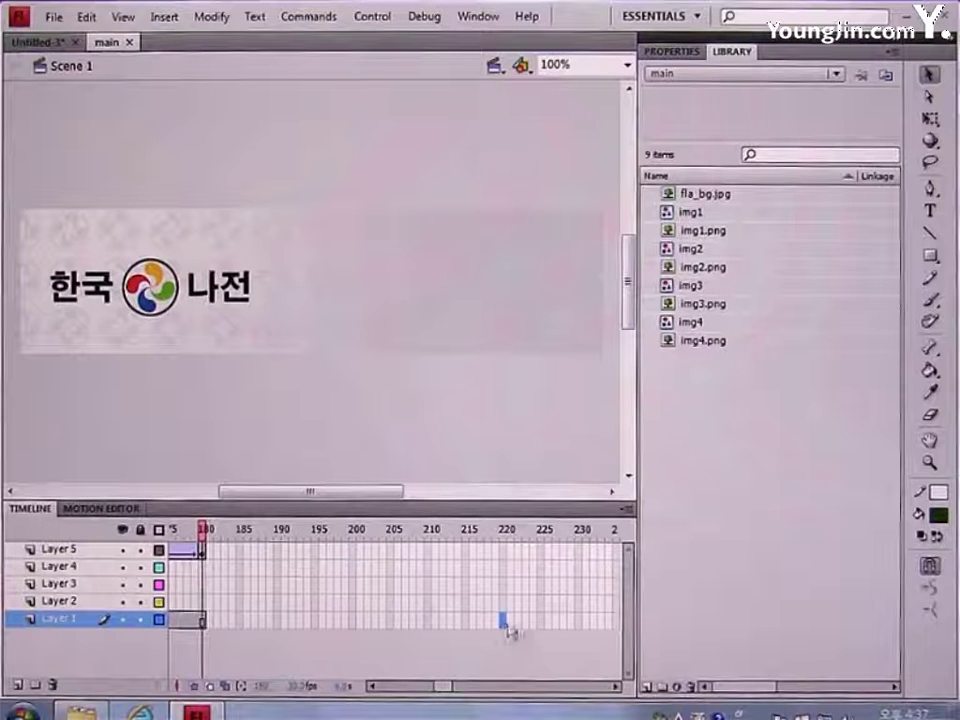
right_click(505, 624)
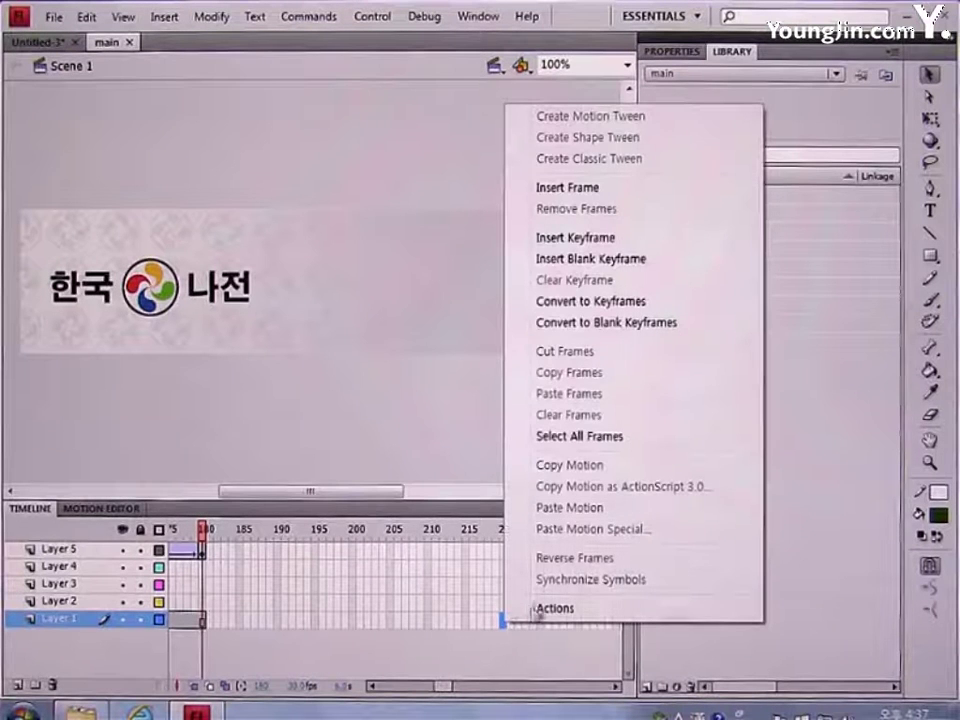
click(561, 189)
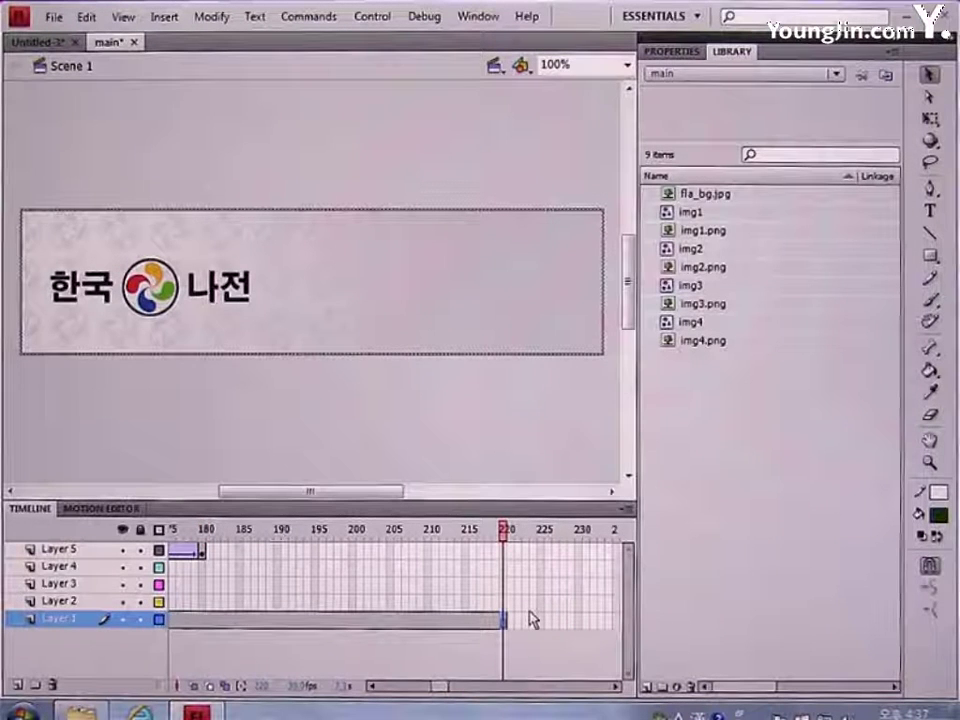
Step: Save the main document and test the movie to preview the banner animation
click(56, 17)
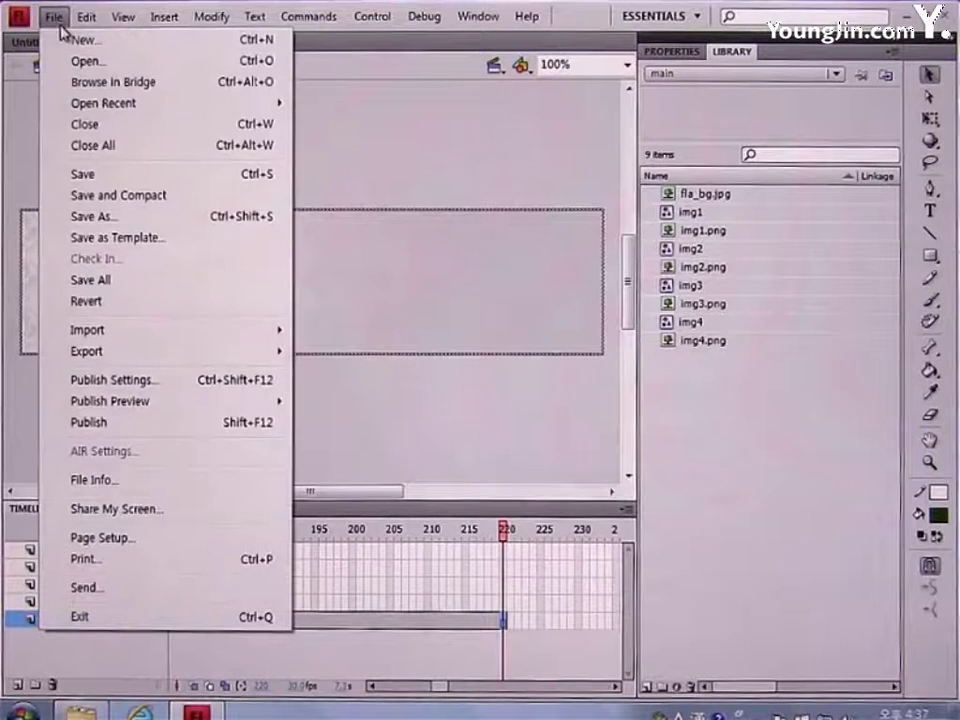
click(100, 175)
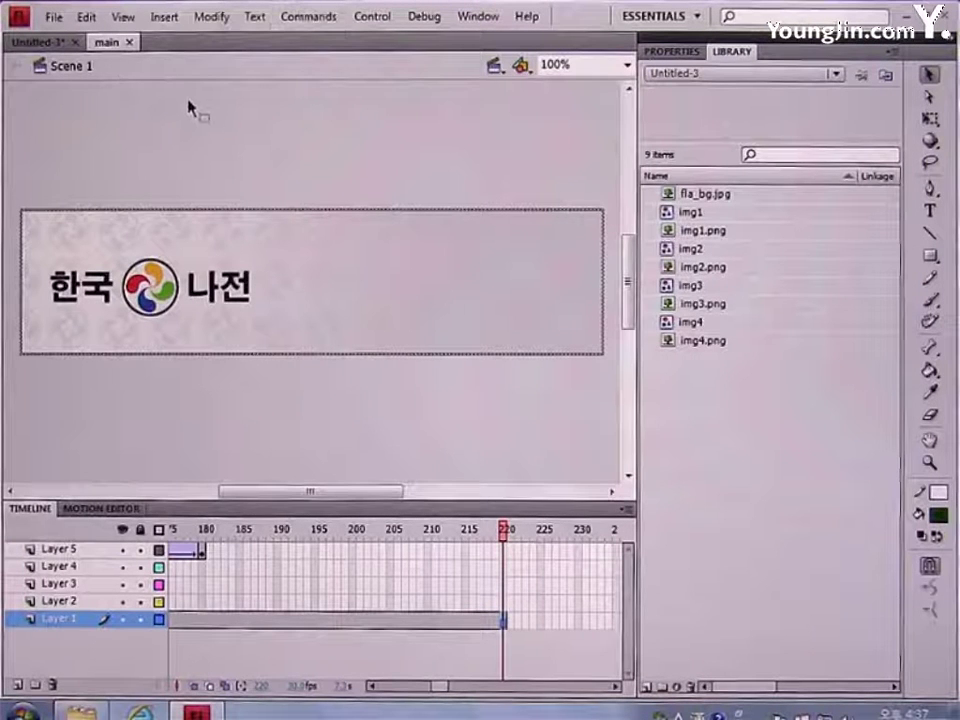
click(373, 16)
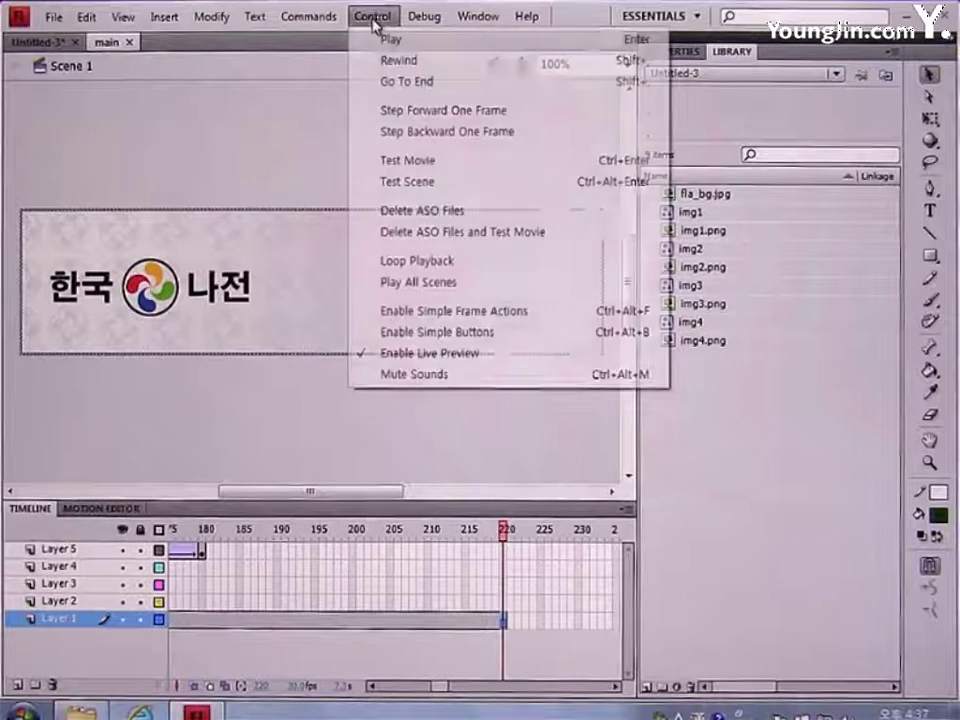
click(404, 163)
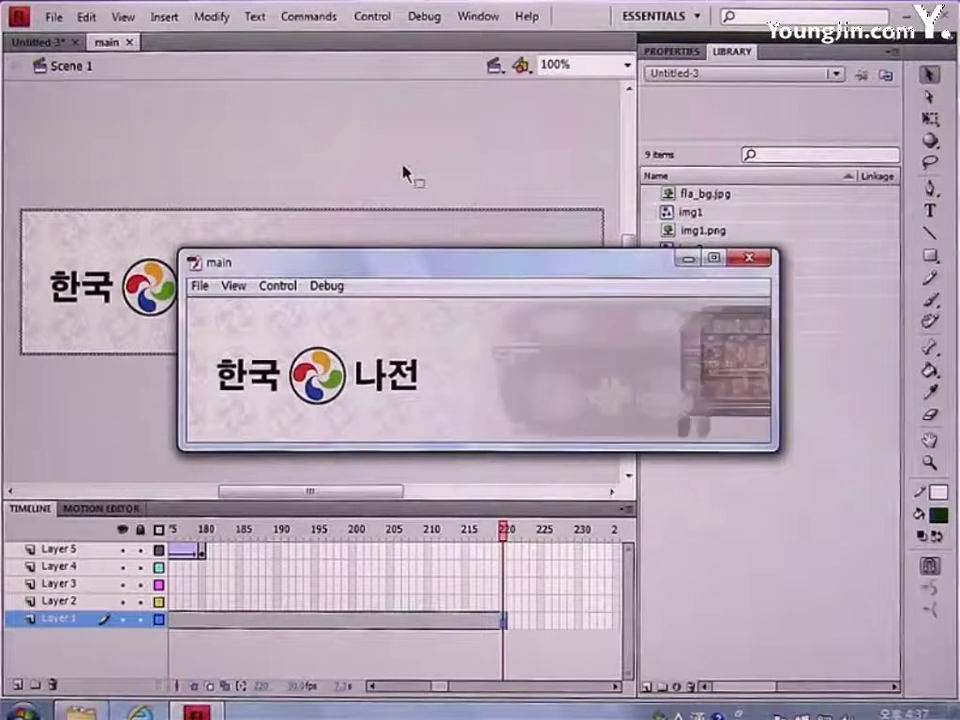